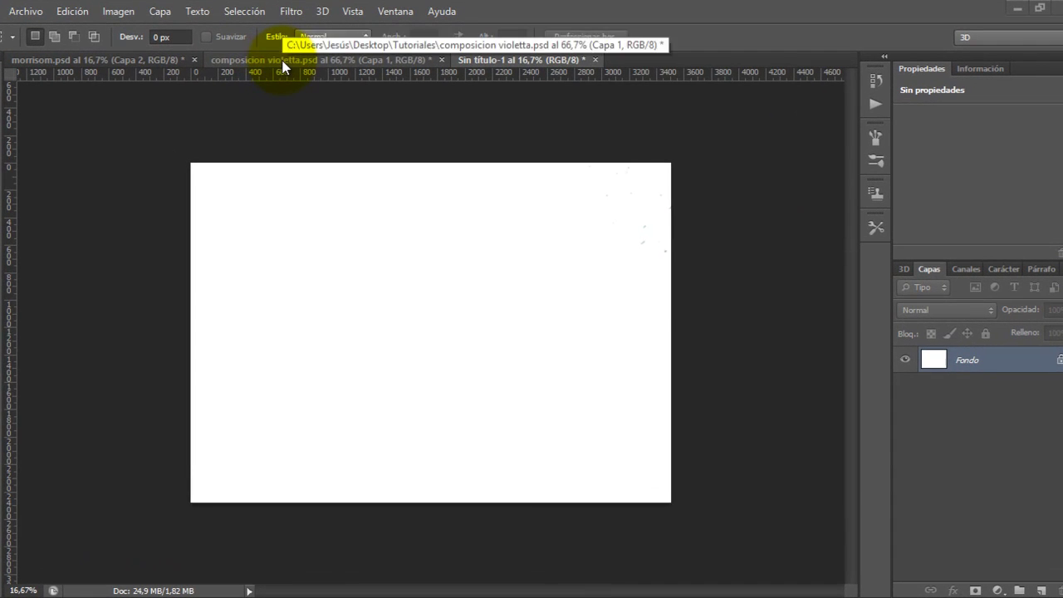
# Step: View the finished composicion violetta.psd example, then the morrisom.psd Jim Morrison example
pyautogui.click(282, 62)
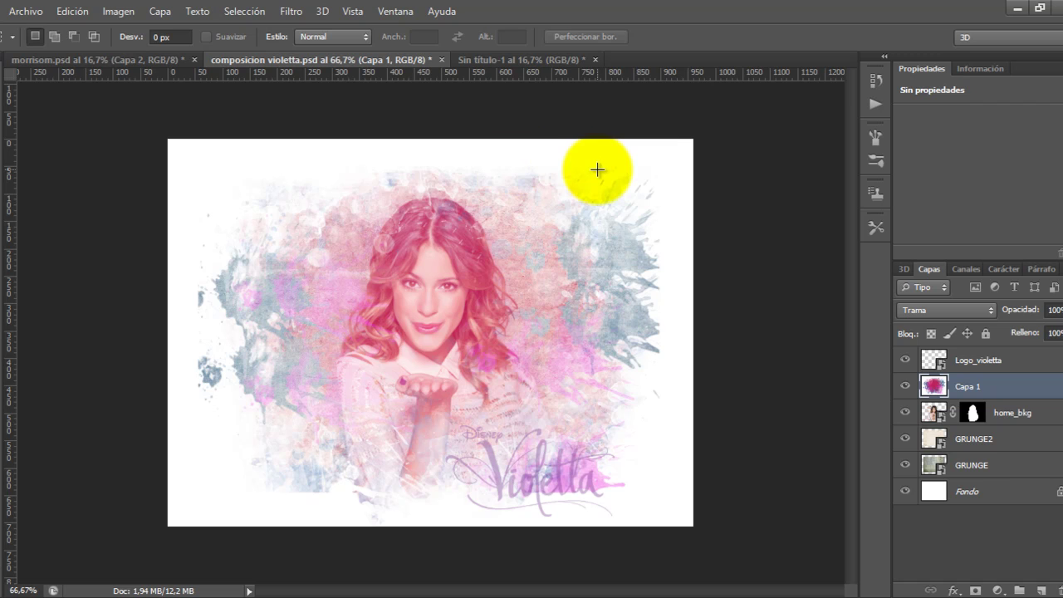
pyautogui.click(103, 60)
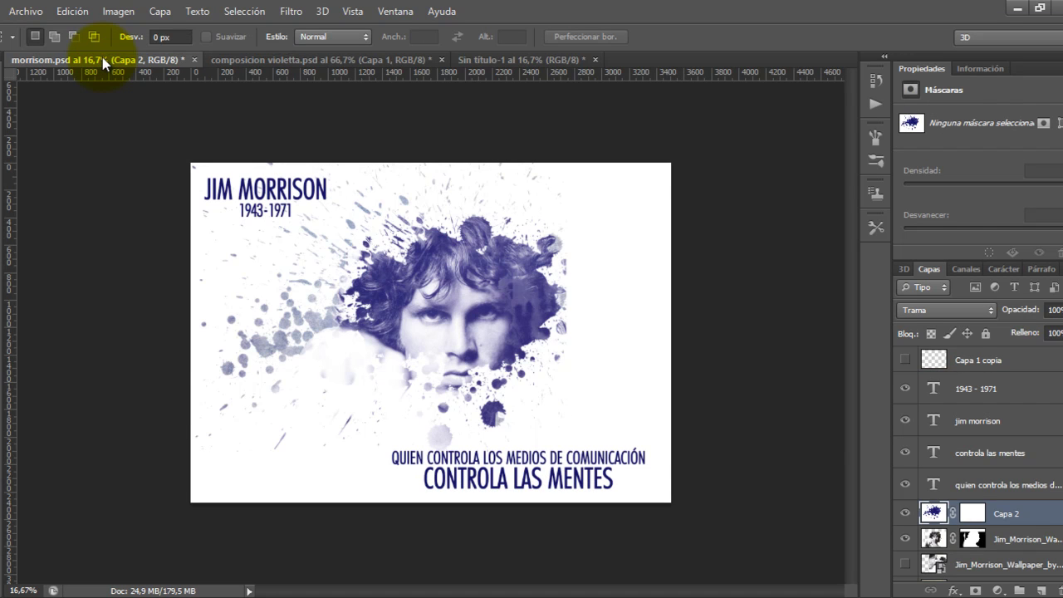
# Step: Return to Sin título-1 and confirm its image size is 3508×2480 px at 300 ppi
pyautogui.click(545, 59)
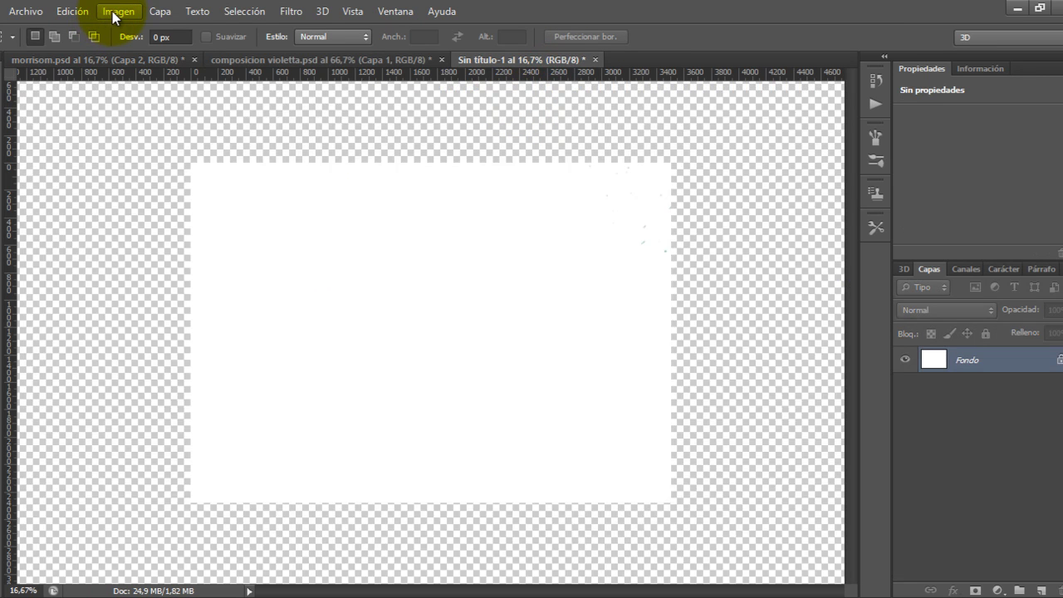
pyautogui.click(116, 12)
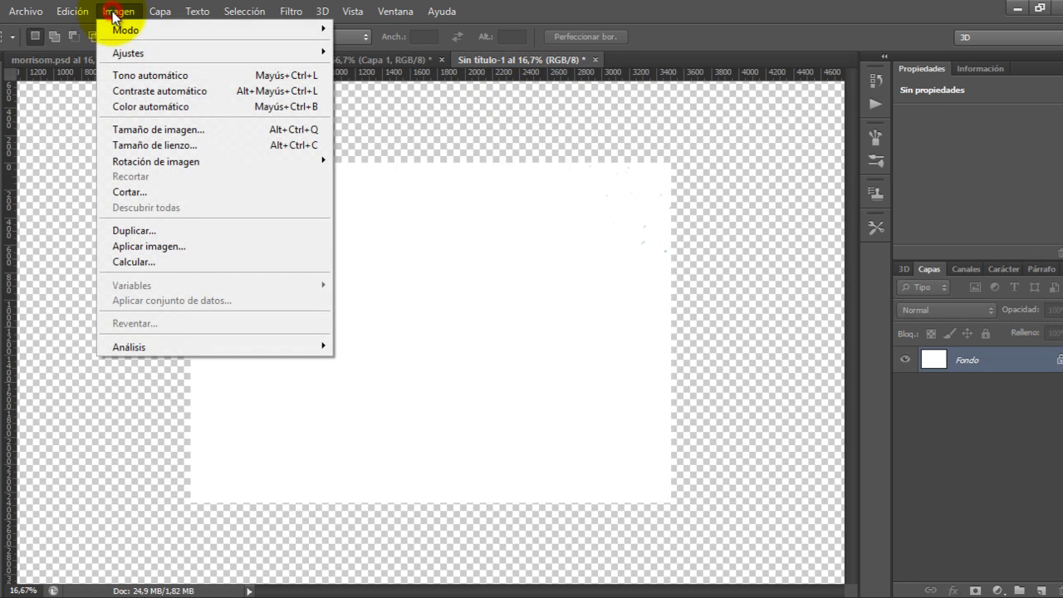
pyautogui.click(187, 128)
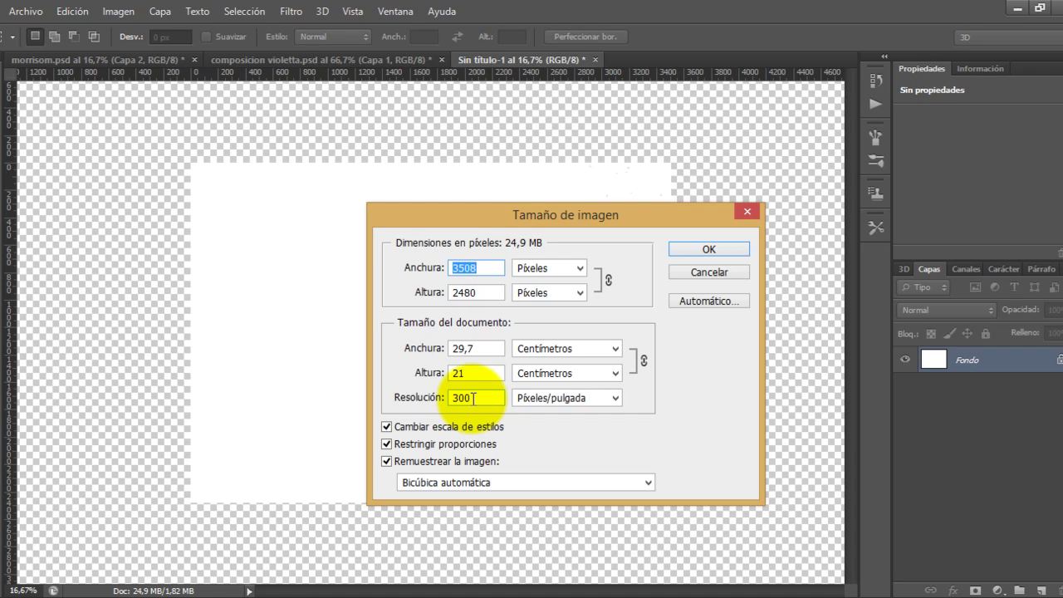
pyautogui.moveTo(472, 399); pyautogui.dragTo(465, 397)
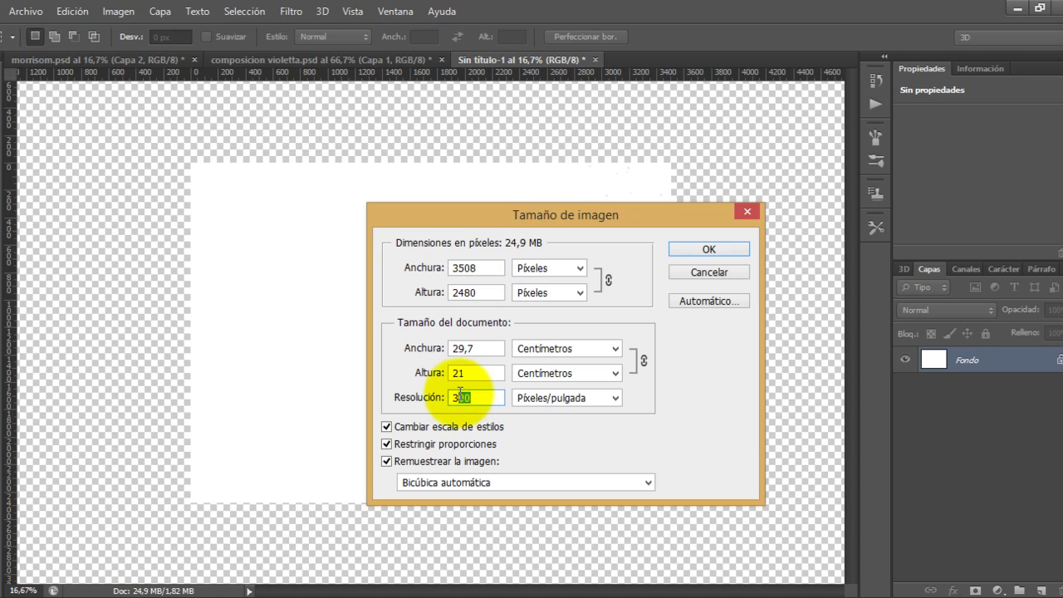
pyautogui.click(467, 397)
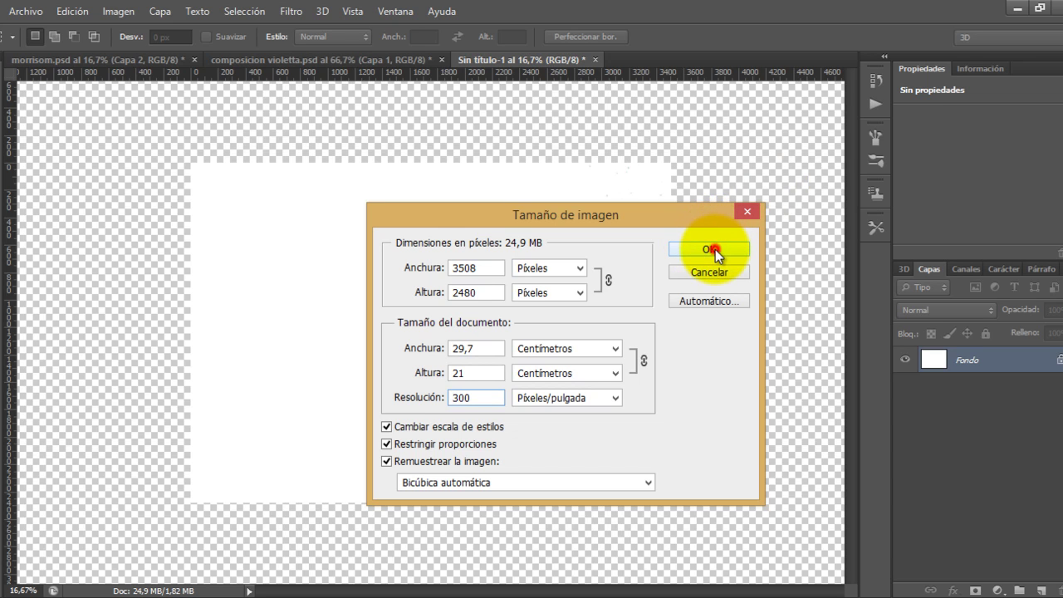
pyautogui.click(708, 249)
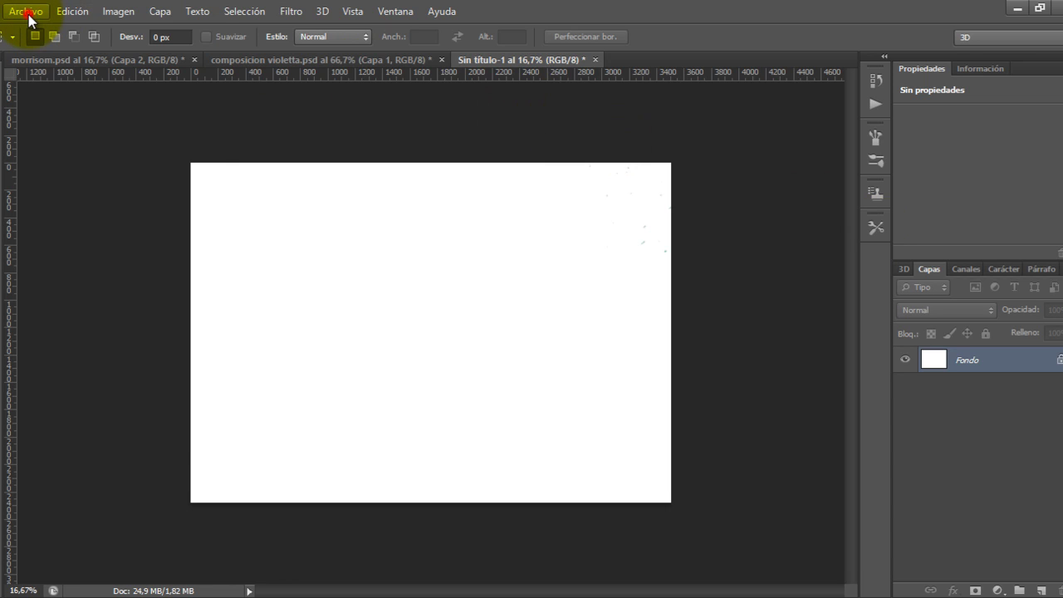
# Step: Place the GRUNGE texture from the Tutoriales folder into the document
pyautogui.click(28, 15)
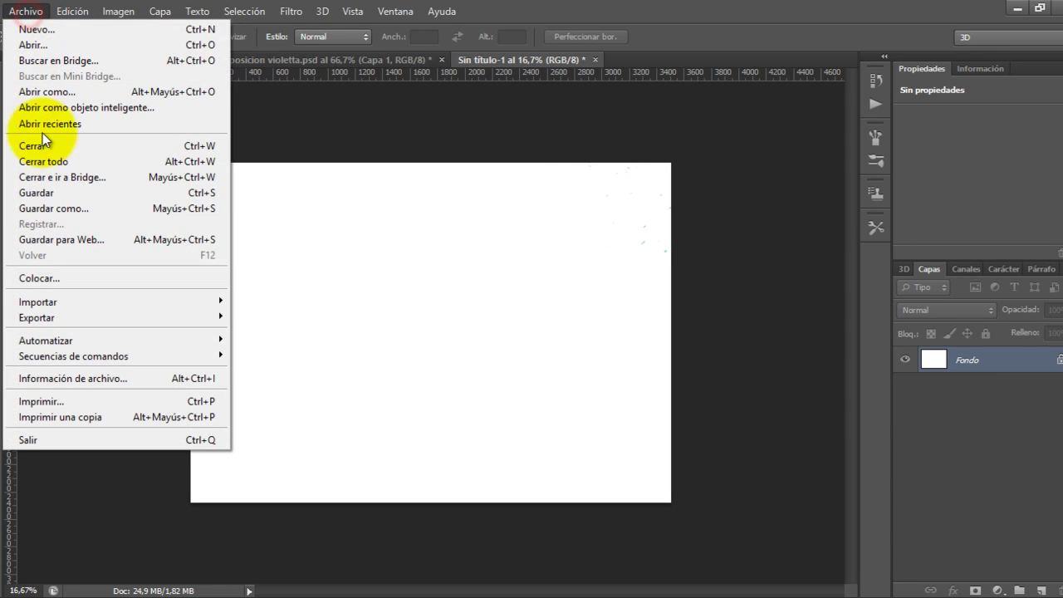
pyautogui.click(41, 277)
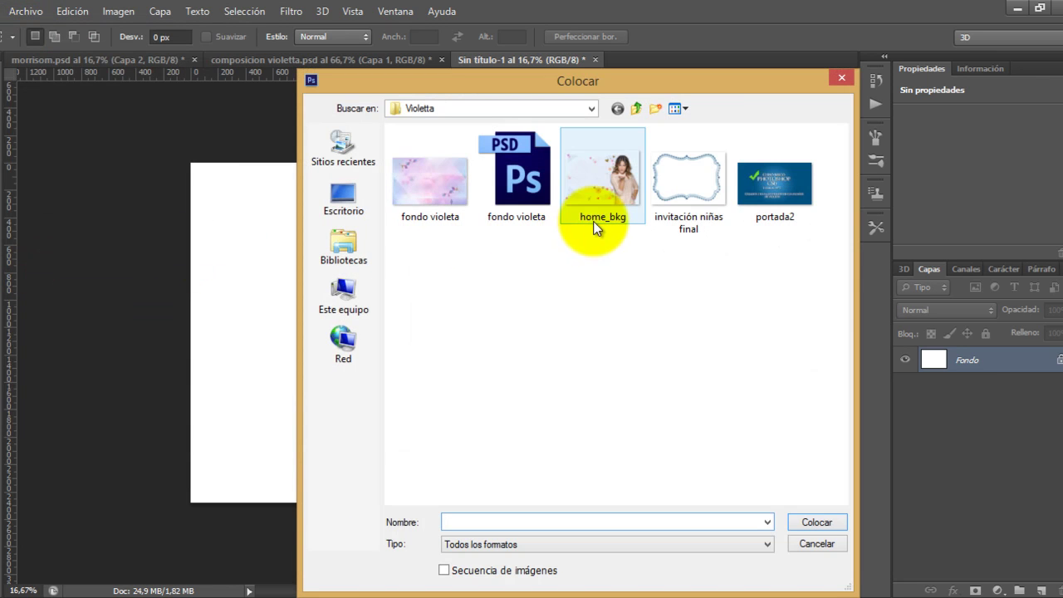
pyautogui.click(632, 113)
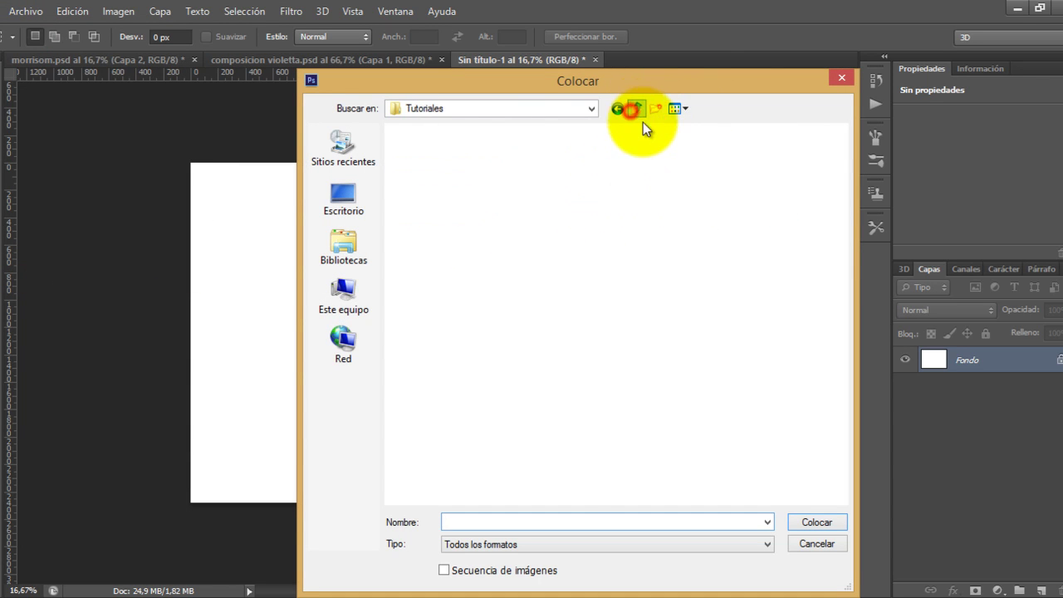
pyautogui.doubleClick(510, 359)
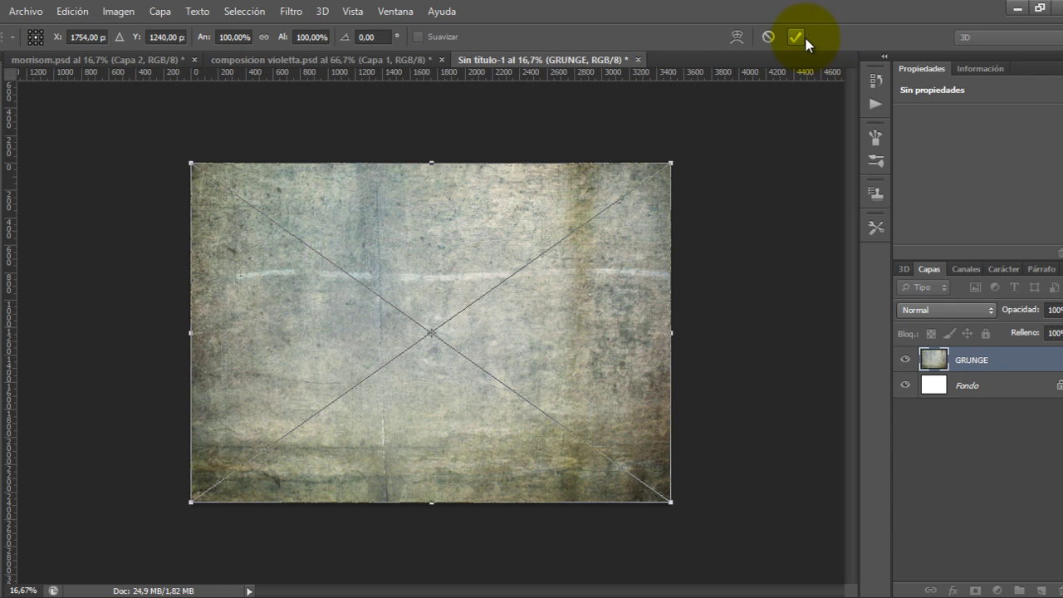
pyautogui.click(804, 39)
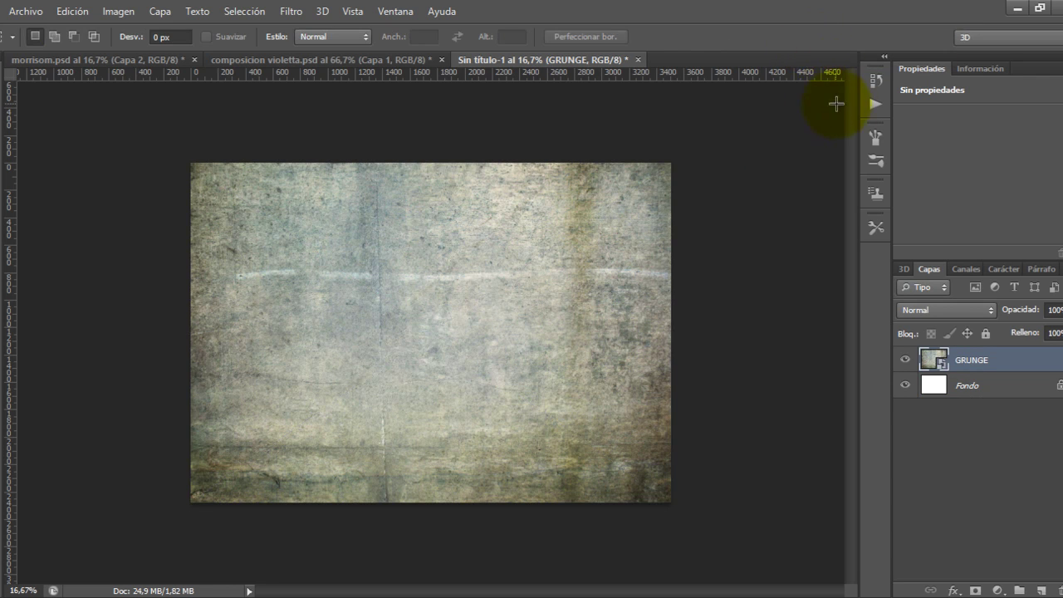
# Step: Place the GRUNGE2 texture on top and set its blend mode to Multiplicar
pyautogui.click(33, 11)
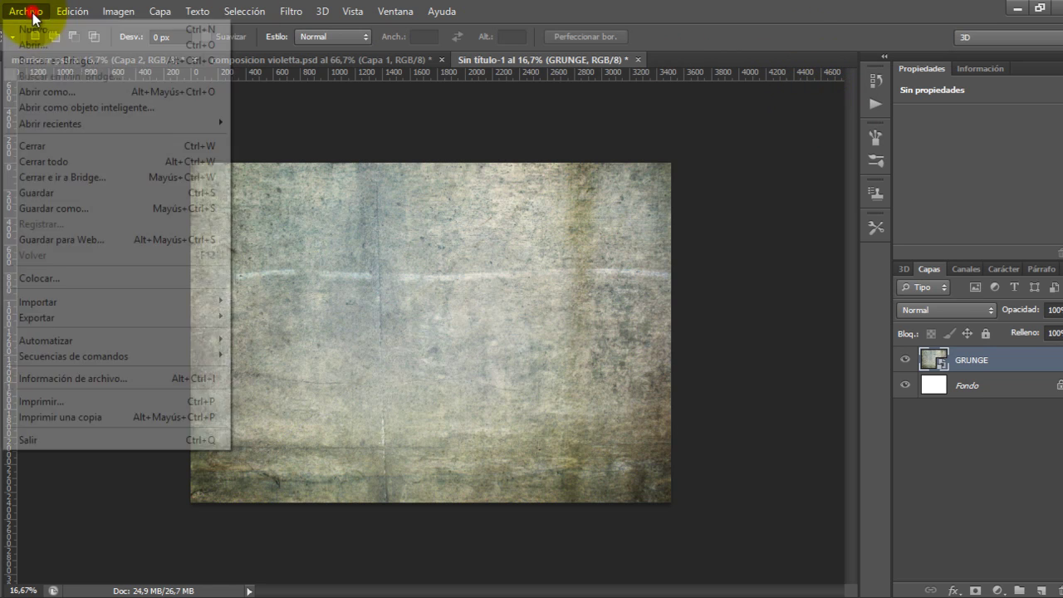
pyautogui.click(40, 279)
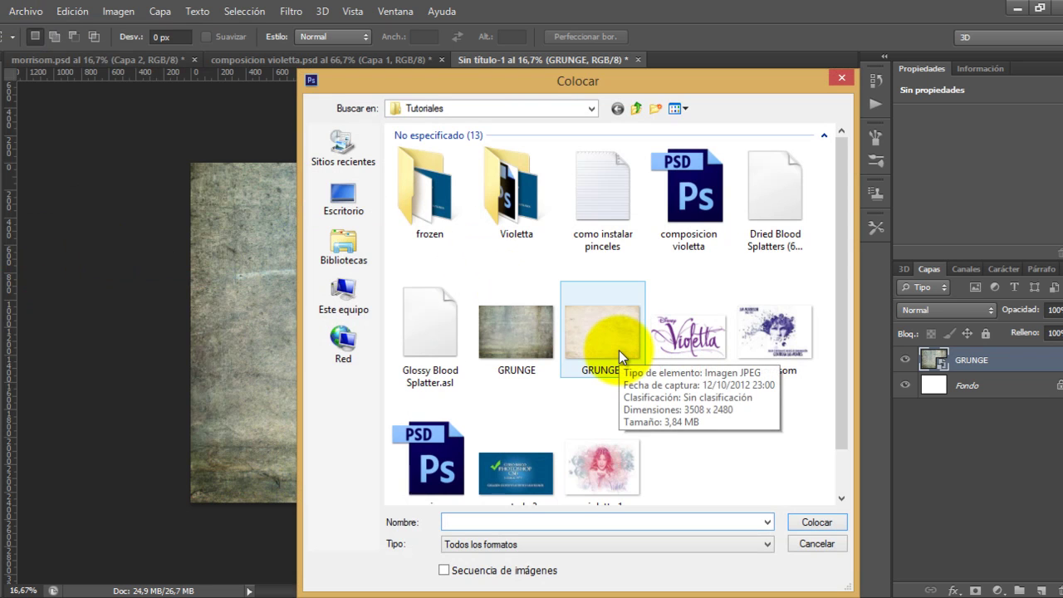
pyautogui.doubleClick(619, 351)
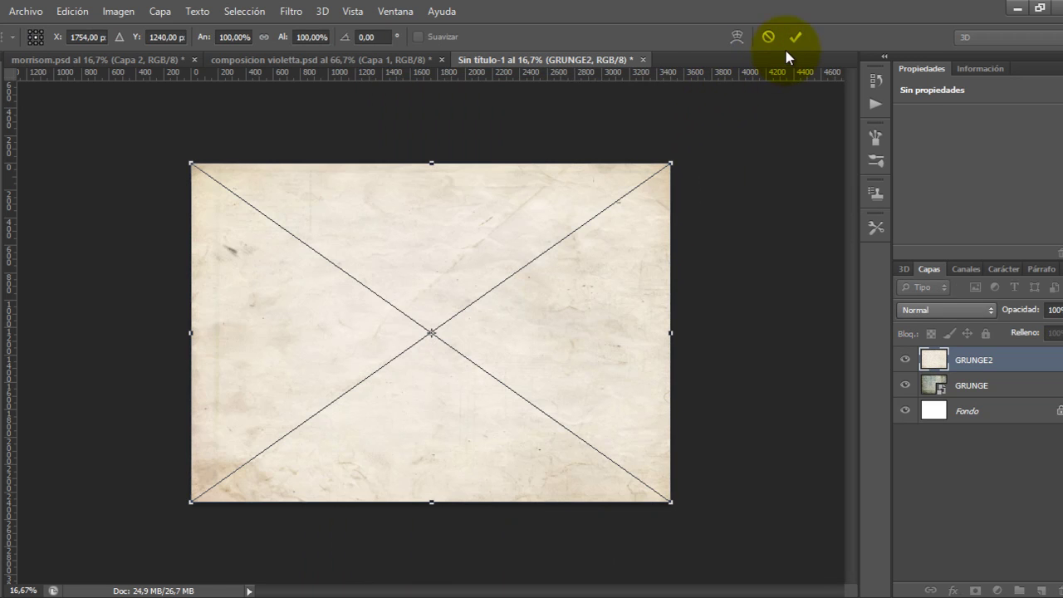
pyautogui.click(797, 40)
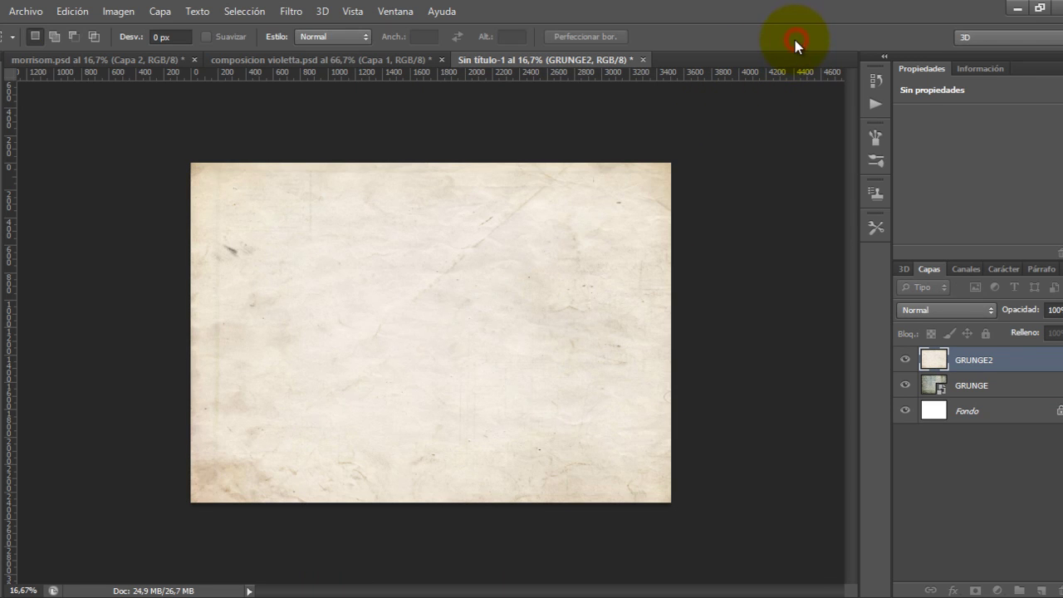
pyautogui.click(951, 310)
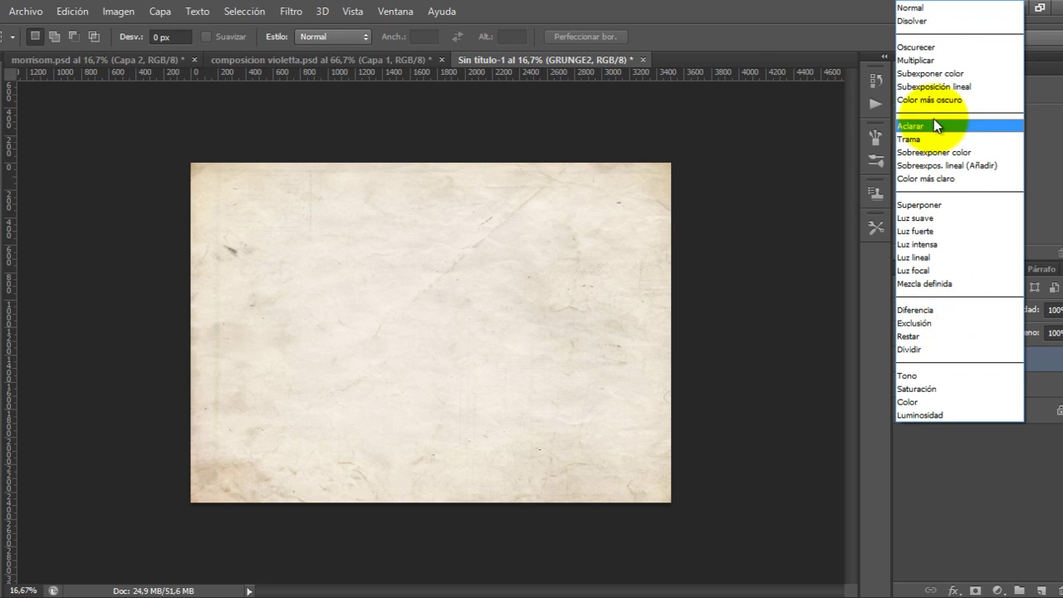
pyautogui.click(933, 62)
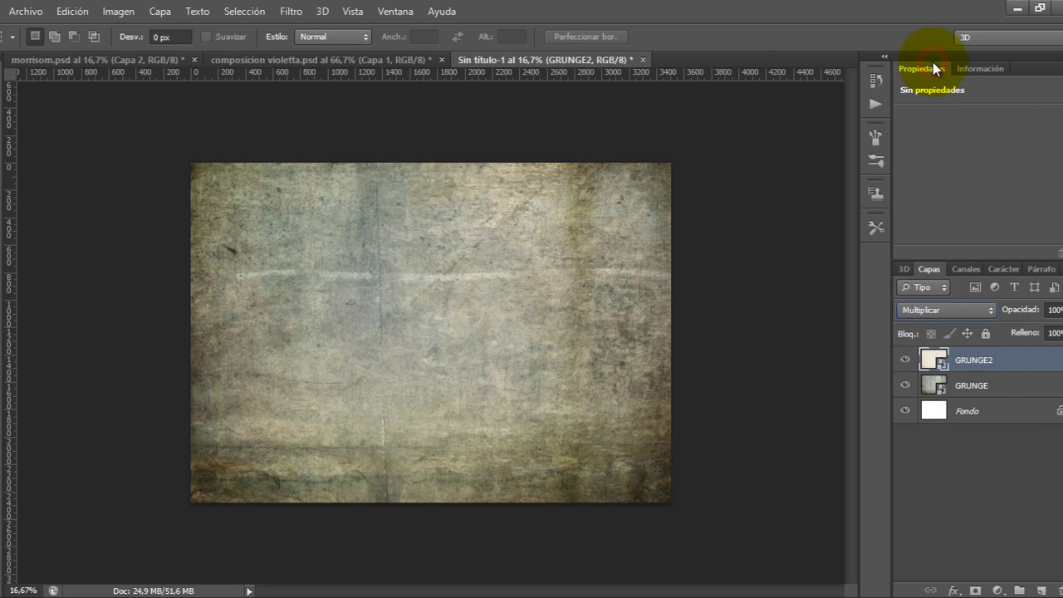
# Step: Place home_bkg from the Violetta folder, enlarged and moved down so the girl sits near centre
pyautogui.click(26, 14)
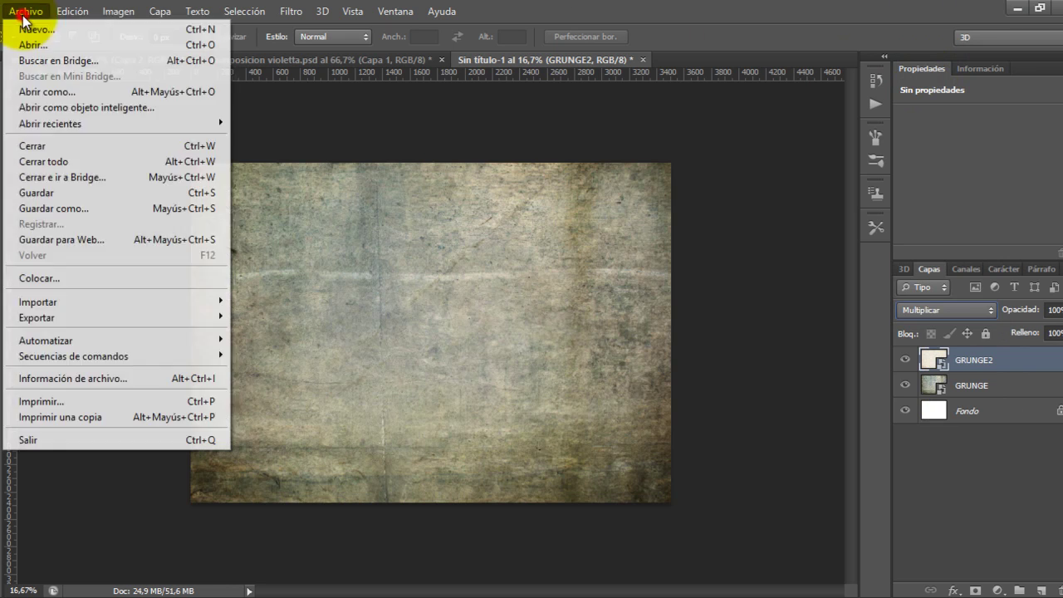
pyautogui.click(72, 280)
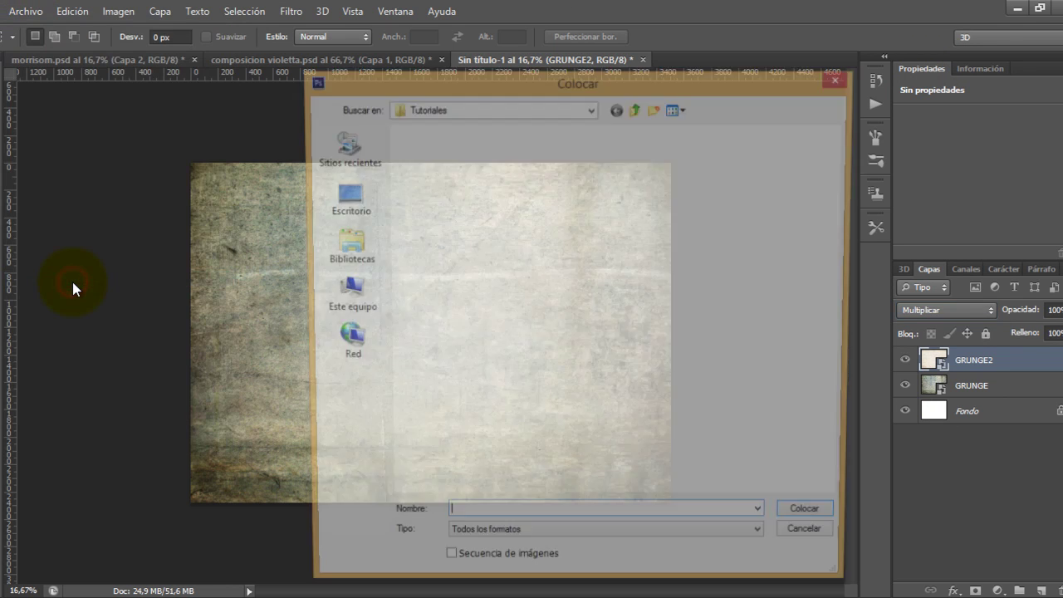
pyautogui.doubleClick(517, 178)
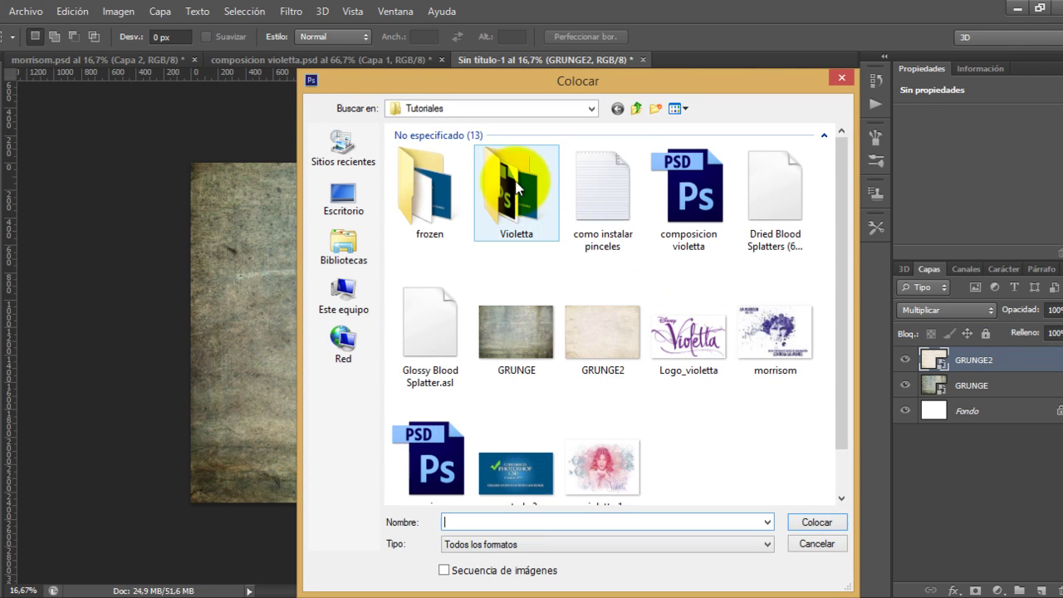
pyautogui.doubleClick(600, 189)
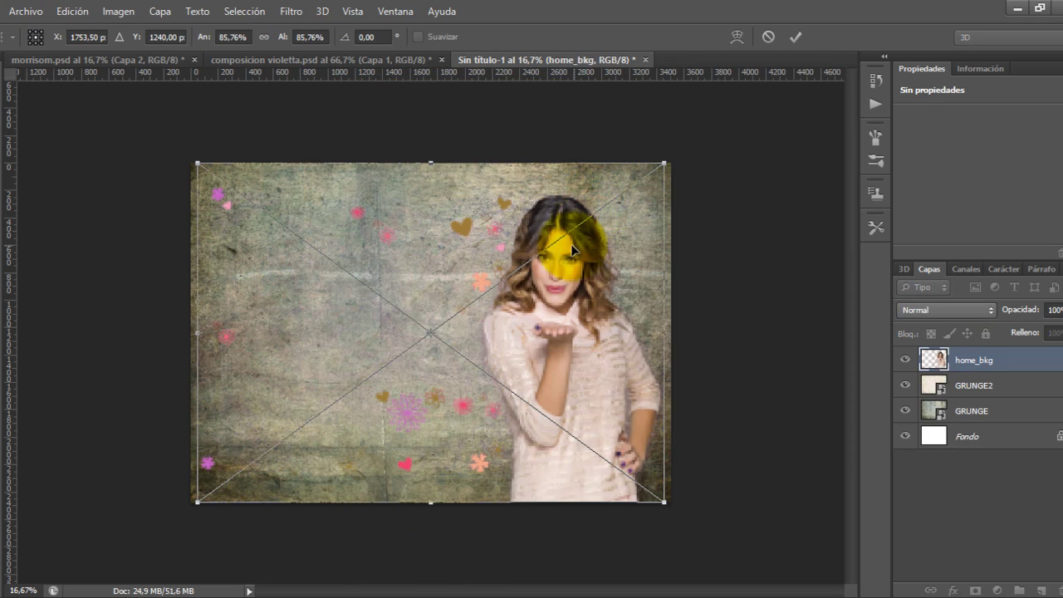
pyautogui.moveTo(190, 156); pyautogui.dragTo(6, 30)
pyautogui.moveTo(481, 297); pyautogui.dragTo(480, 383)
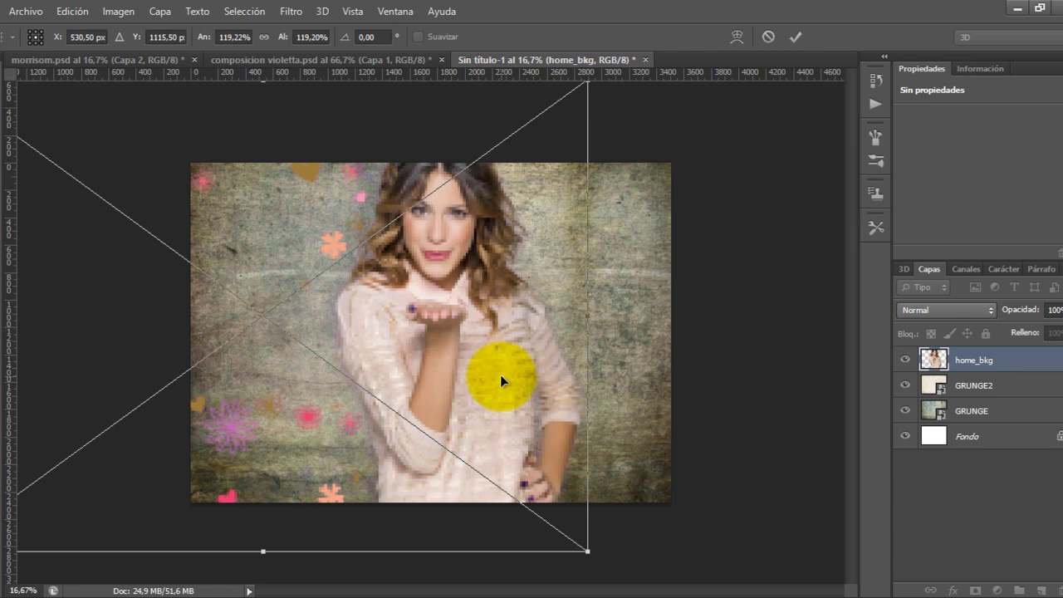
pyautogui.moveTo(500, 375); pyautogui.dragTo(496, 418)
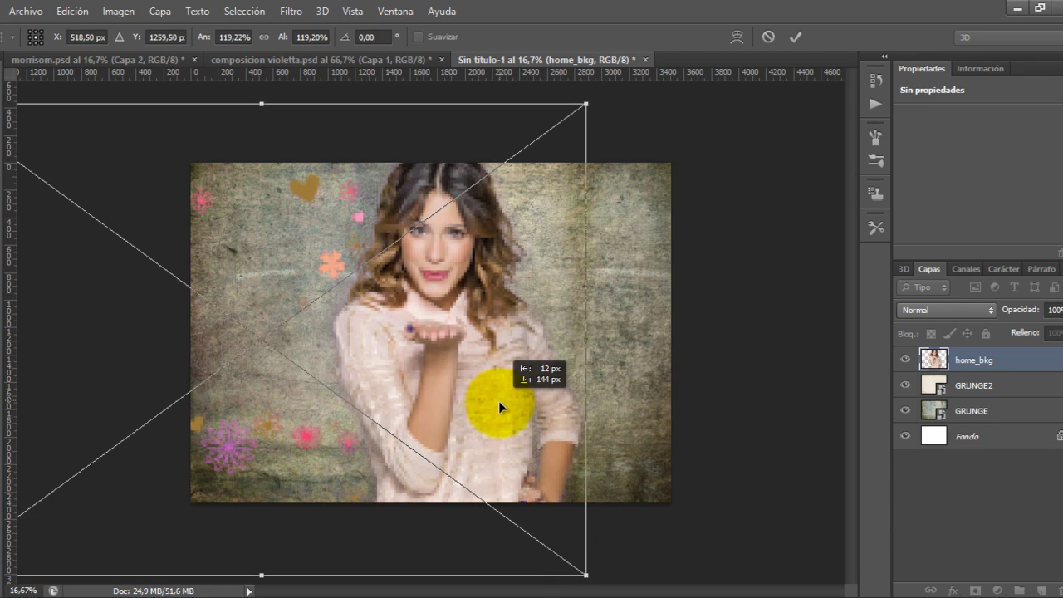
pyautogui.moveTo(496, 418); pyautogui.dragTo(492, 423)
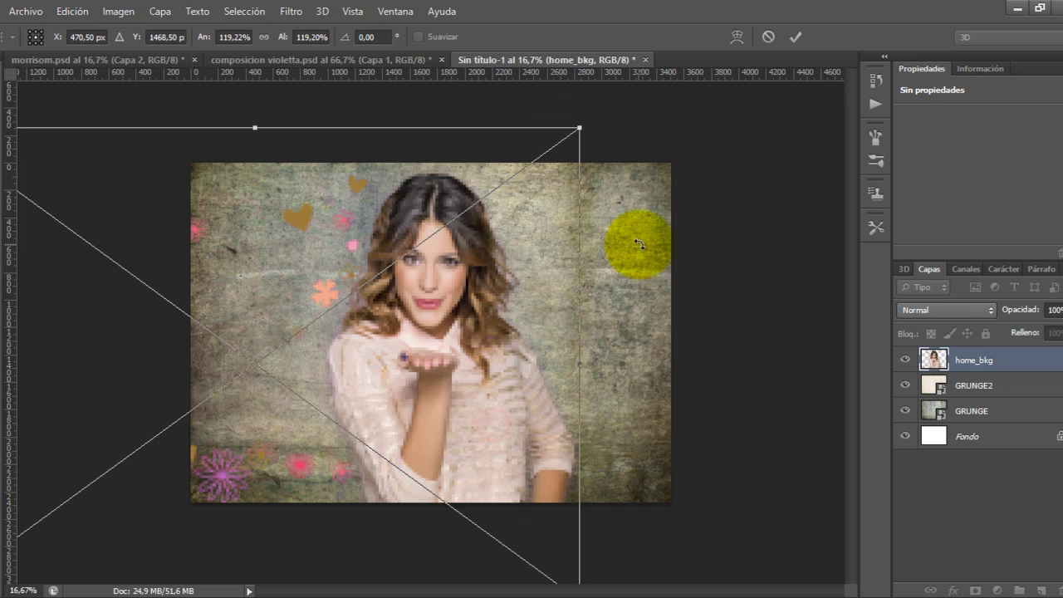
pyautogui.click(796, 38)
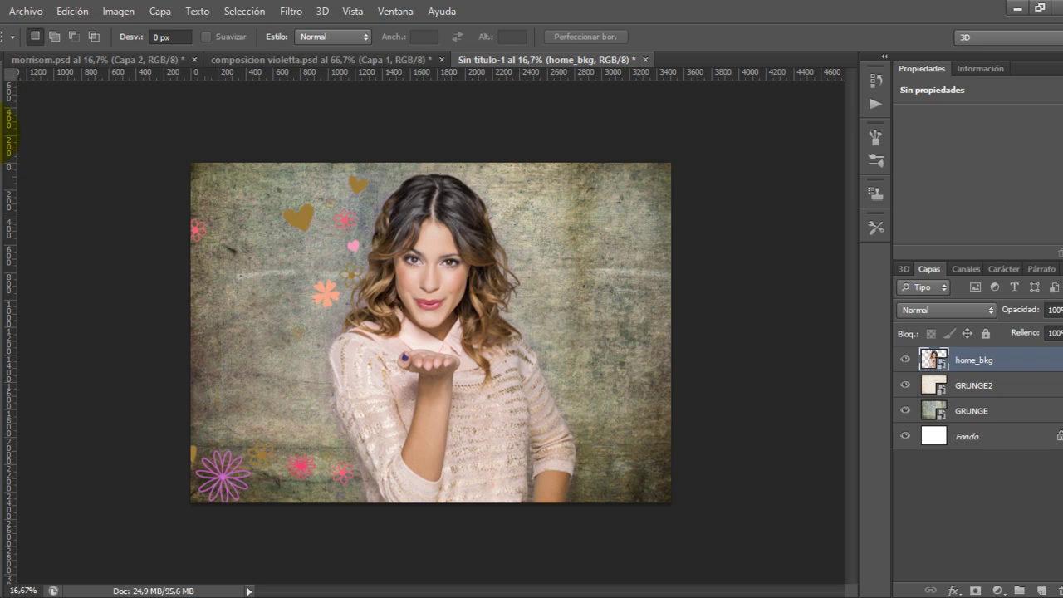
# Step: Lasso a loose outline around the girl and turn it into a layer mask on home_bkg
pyautogui.press('l')
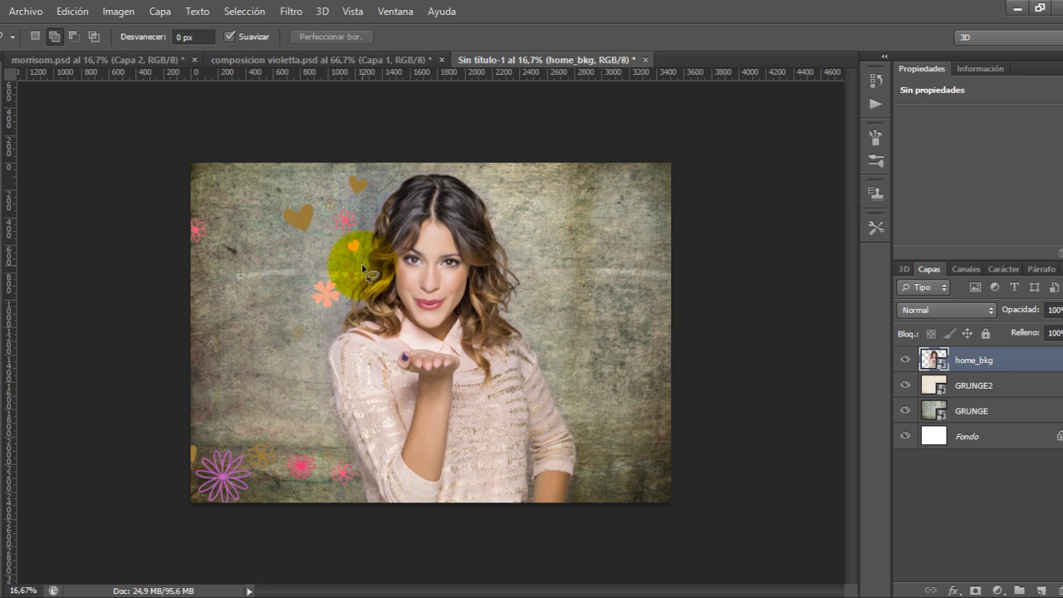
pyautogui.moveTo(354, 279); pyautogui.dragTo(323, 347)
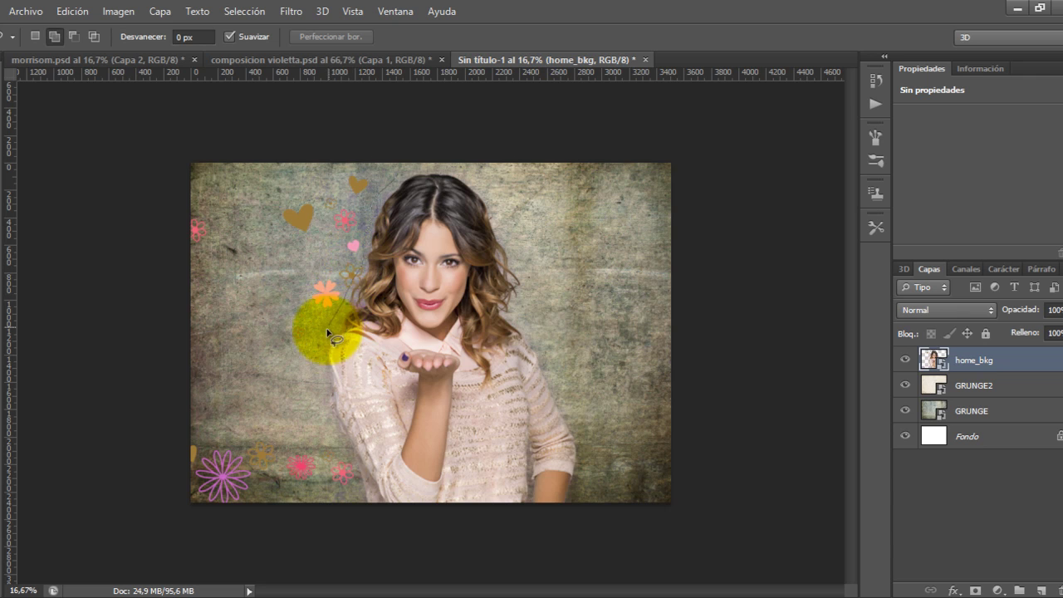
pyautogui.moveTo(323, 347)
pyautogui.mouseDown()
pyautogui.moveTo(321, 408)
pyautogui.moveTo(359, 503)
pyautogui.moveTo(474, 527)
pyautogui.moveTo(557, 518)
pyautogui.moveTo(593, 451)
pyautogui.moveTo(529, 339)
pyautogui.mouseUp()
pyautogui.moveTo(520, 293)
pyautogui.mouseDown()
pyautogui.moveTo(431, 170)
pyautogui.moveTo(406, 174)
pyautogui.mouseUp()
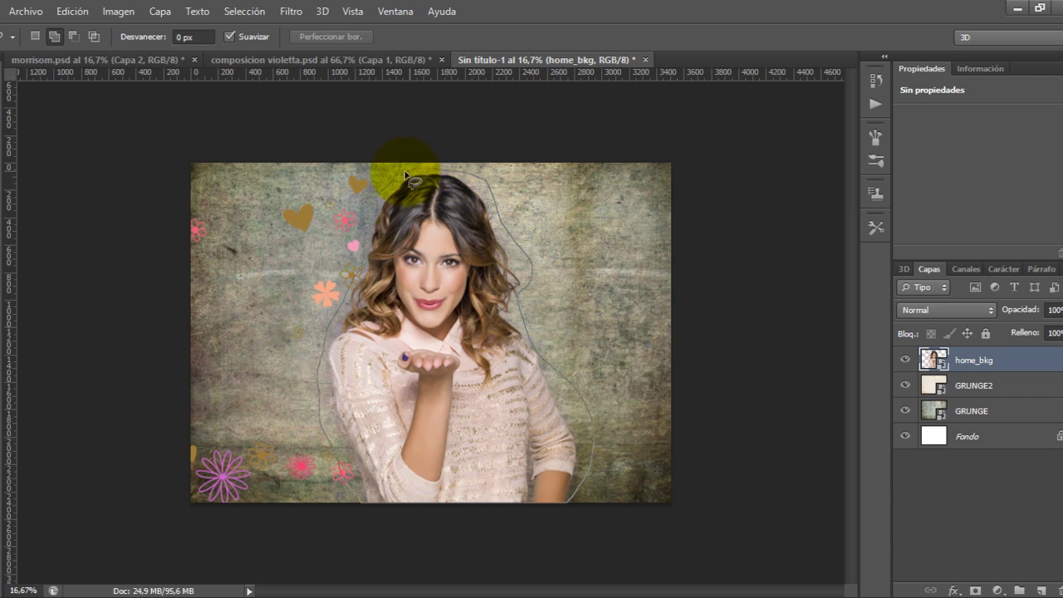
pyautogui.moveTo(476, 176); pyautogui.dragTo(480, 178)
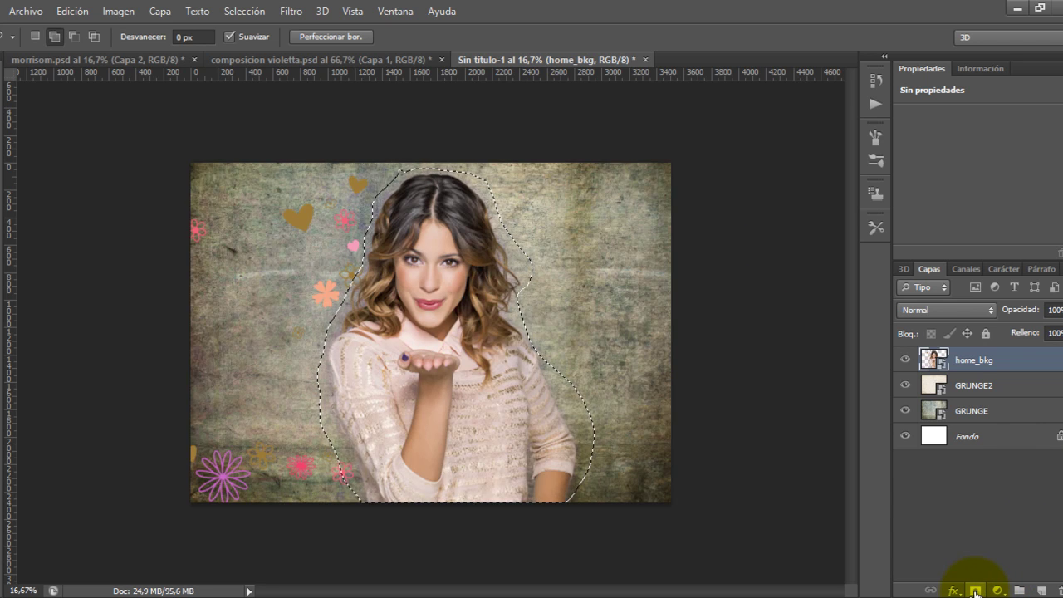
pyautogui.click(976, 590)
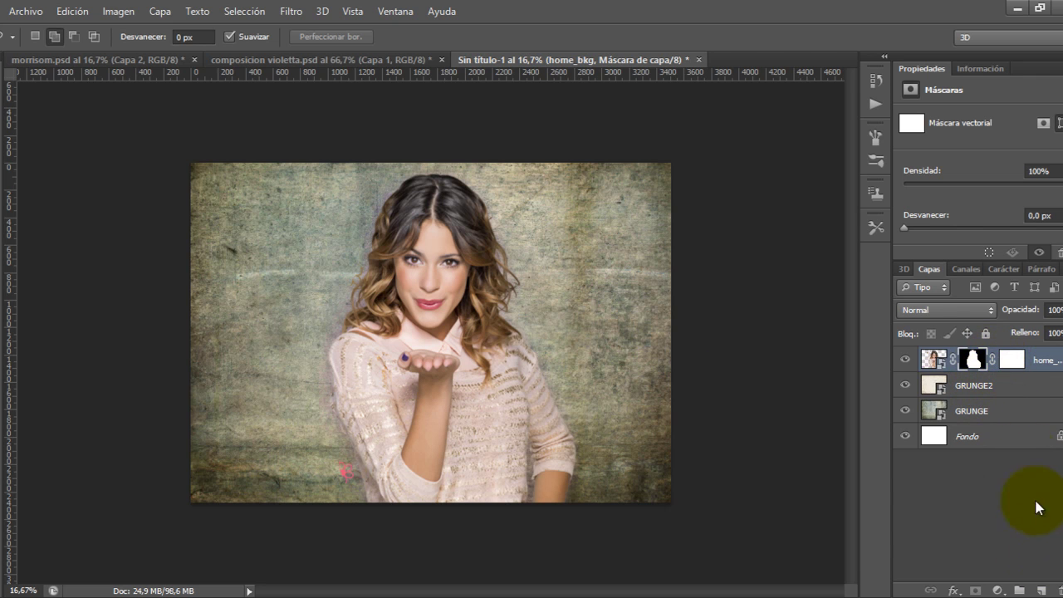
# Step: Add a new layer filled white with the Paint Bucket, blended in Trama mode
pyautogui.click(1043, 592)
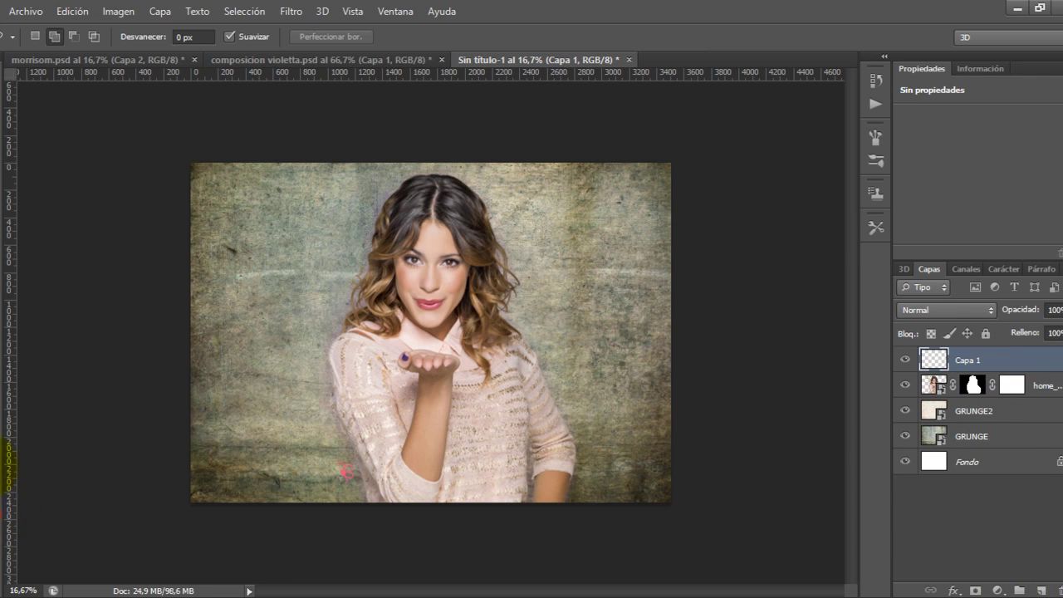
pyautogui.press('g')
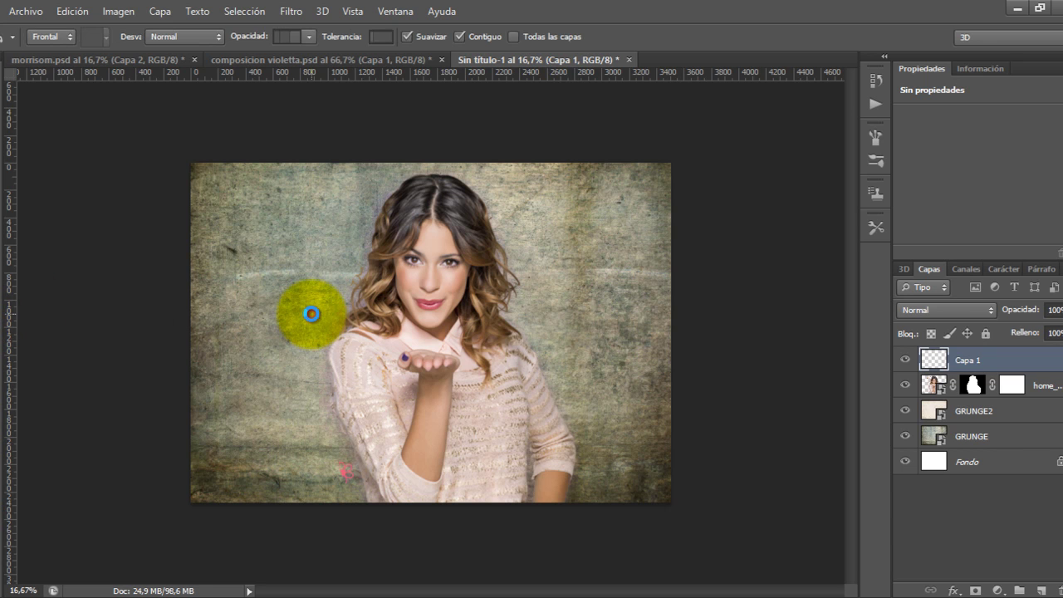
pyautogui.click(312, 314)
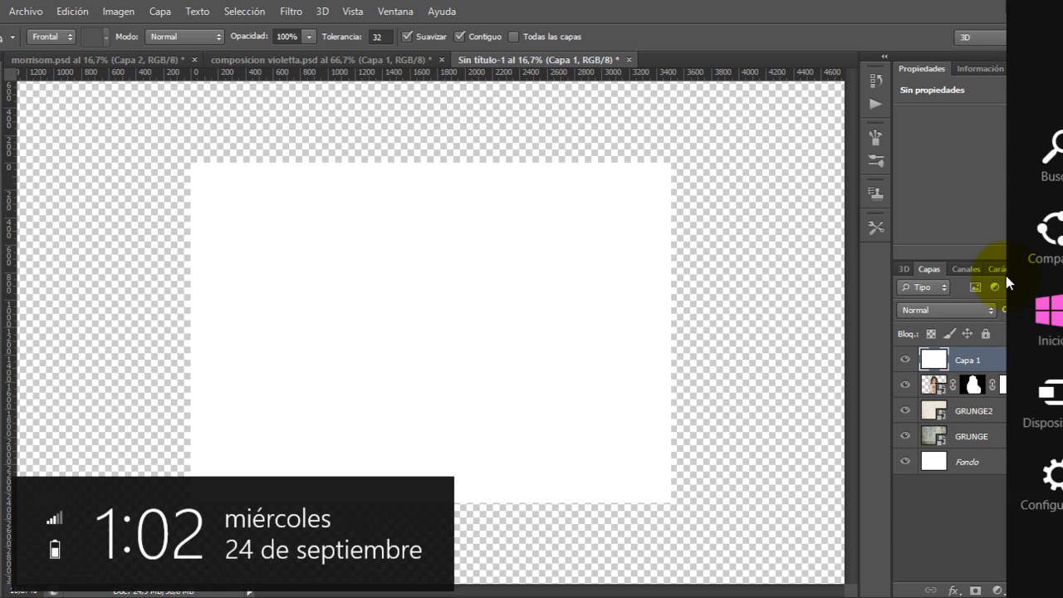
pyautogui.click(982, 309)
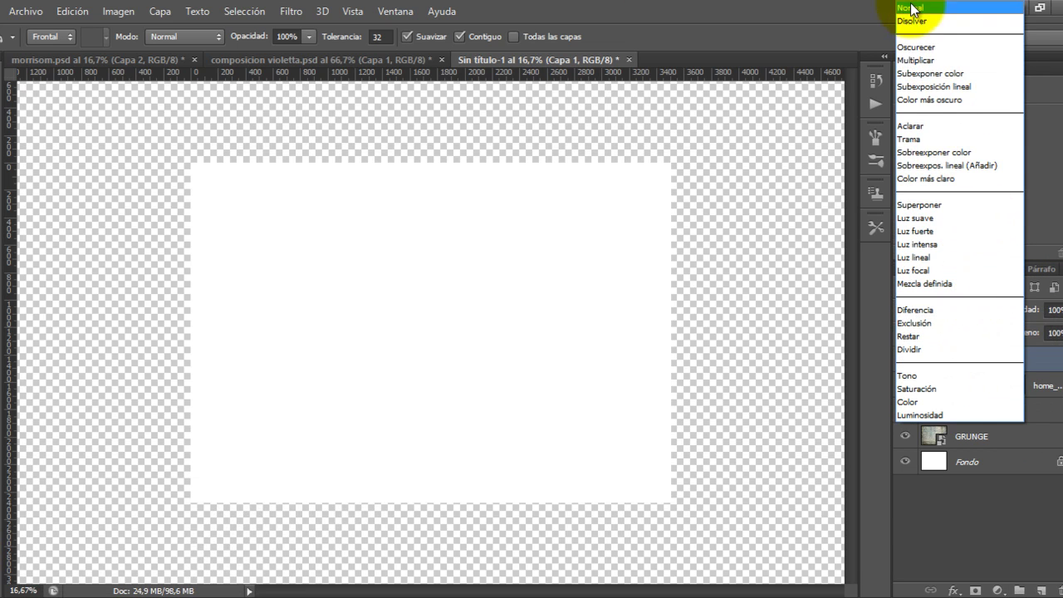
pyautogui.click(934, 139)
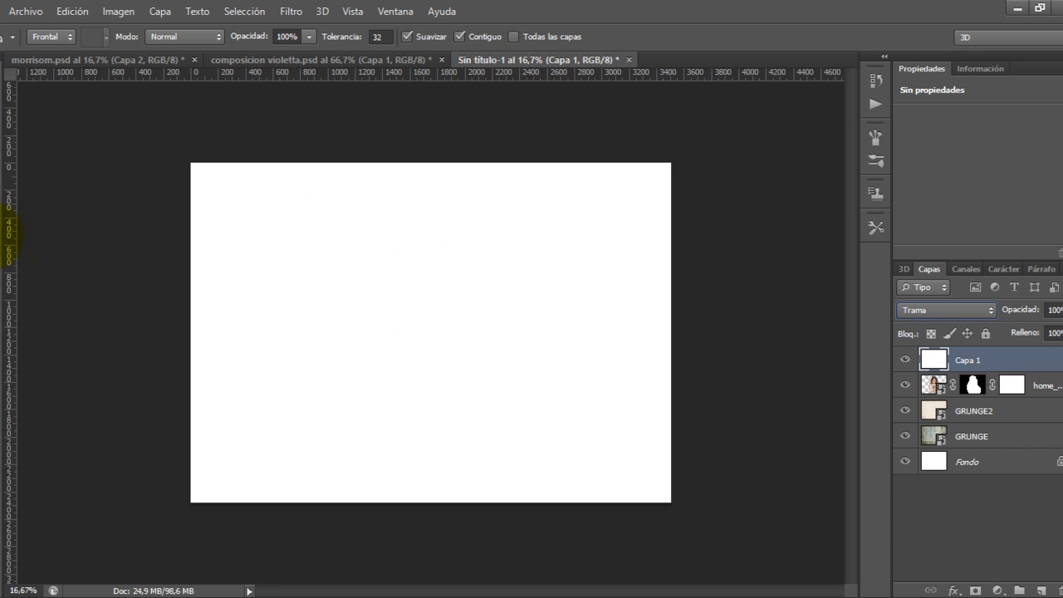
# Step: Select the Brush tool with the large 2912 px watercolor splatter tip
pyautogui.press('b')
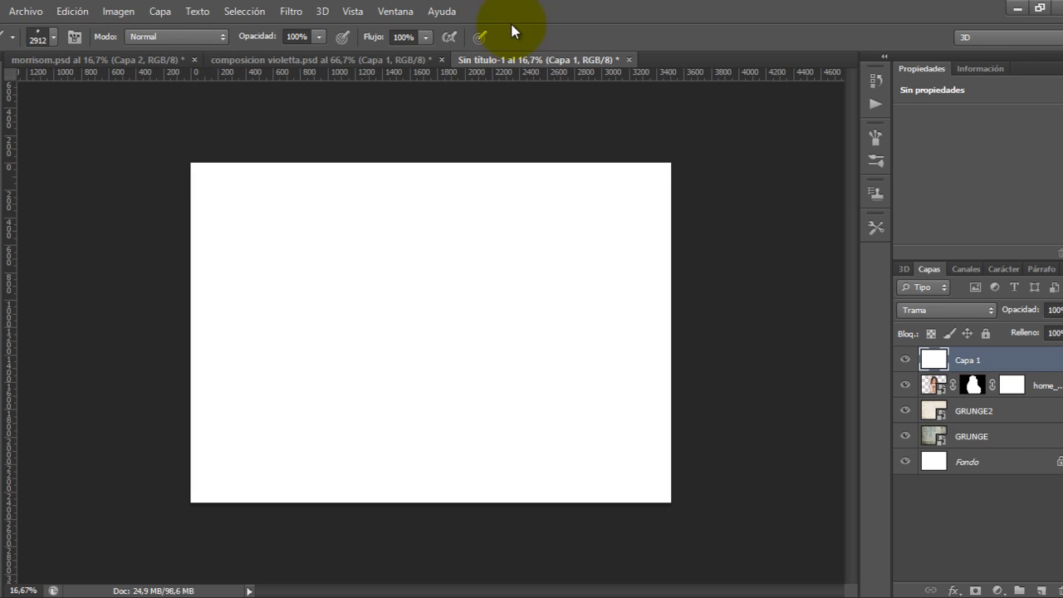
pyautogui.click(54, 37)
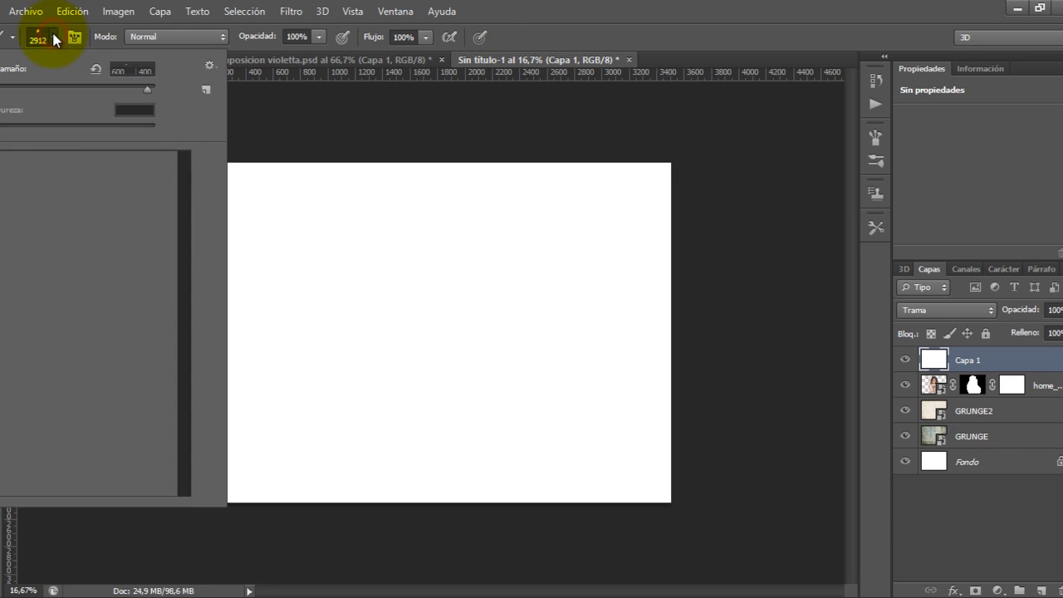
pyautogui.click(208, 65)
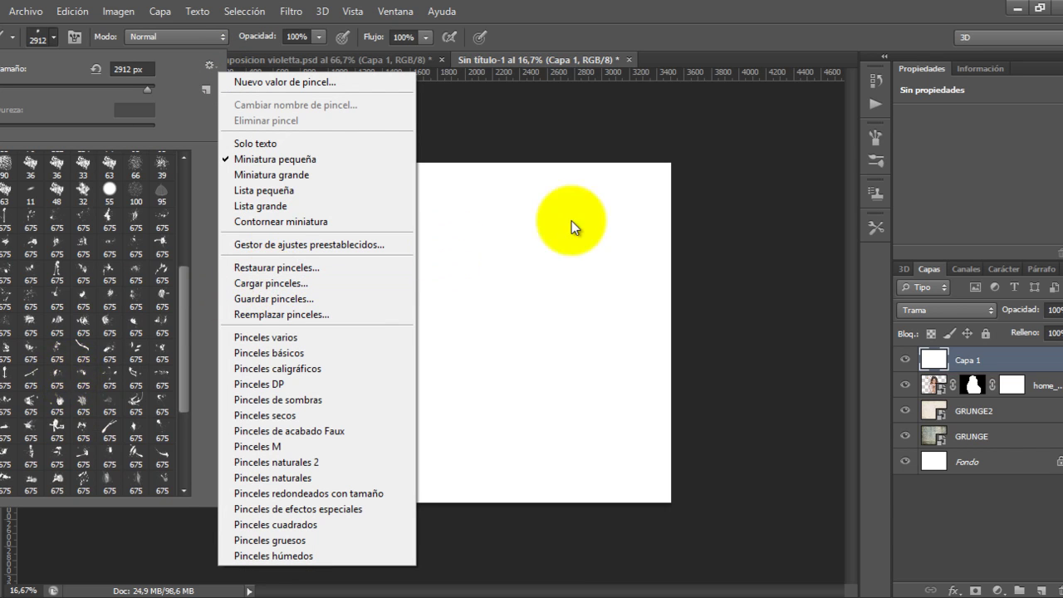
pyautogui.click(731, 156)
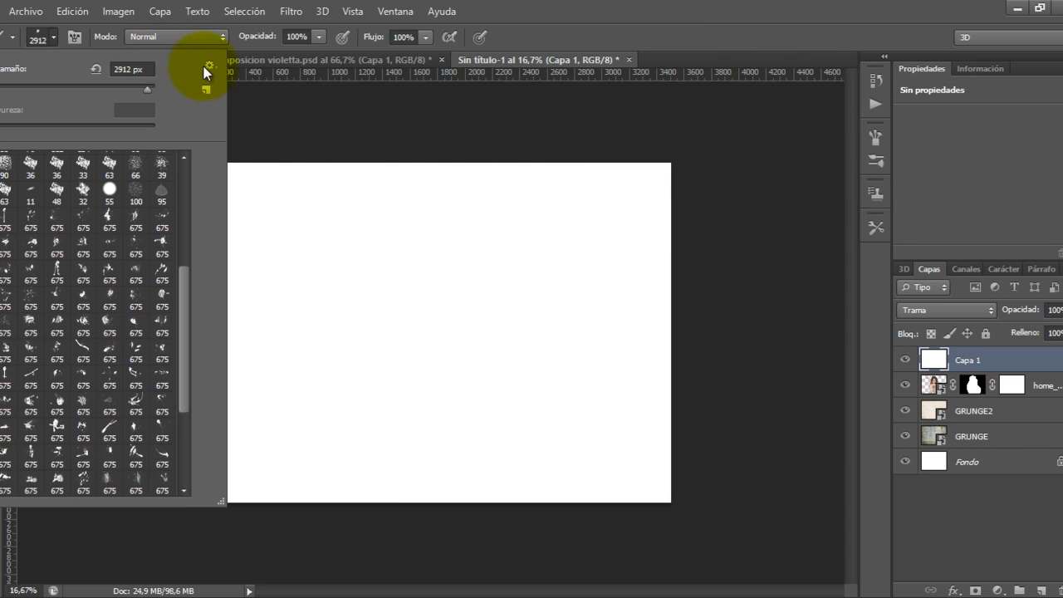
pyautogui.click(208, 66)
pyautogui.click(690, 149)
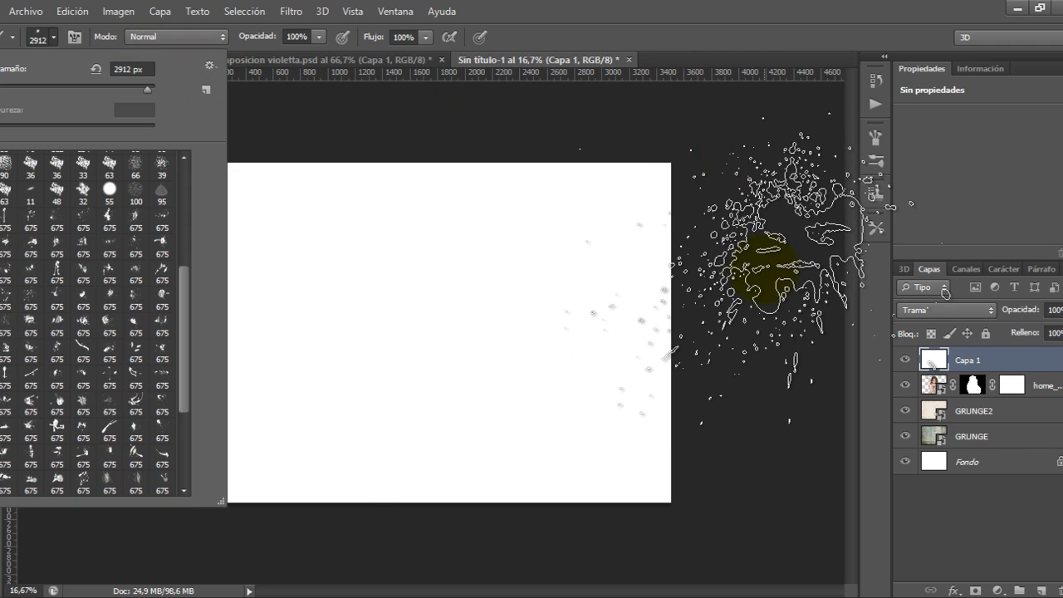
pyautogui.click(762, 270)
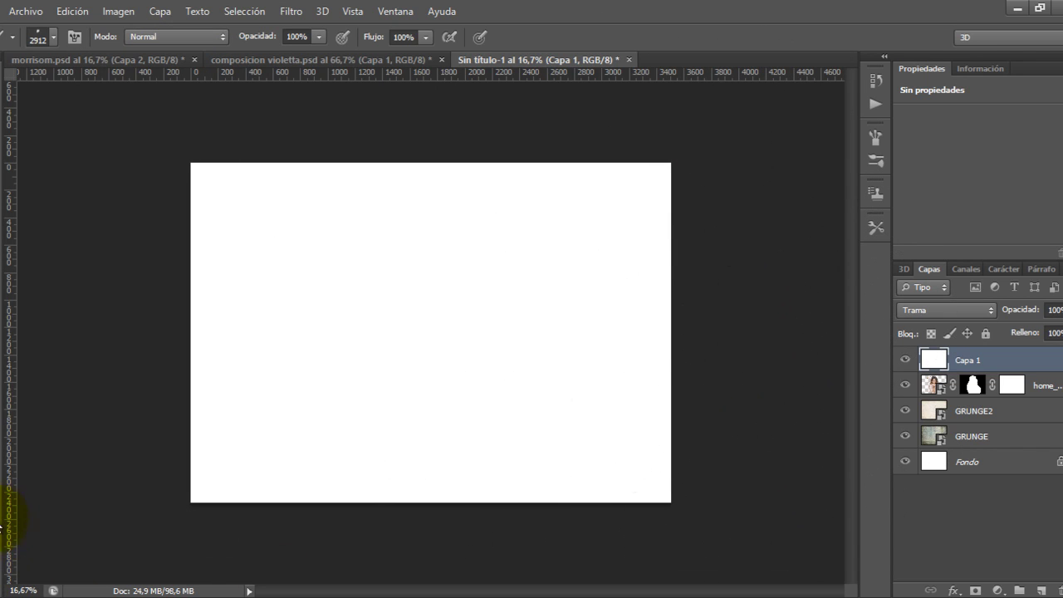
# Step: Set the foreground colour to blue and stamp one splatter over the girl's face
pyautogui.click(3, 465)
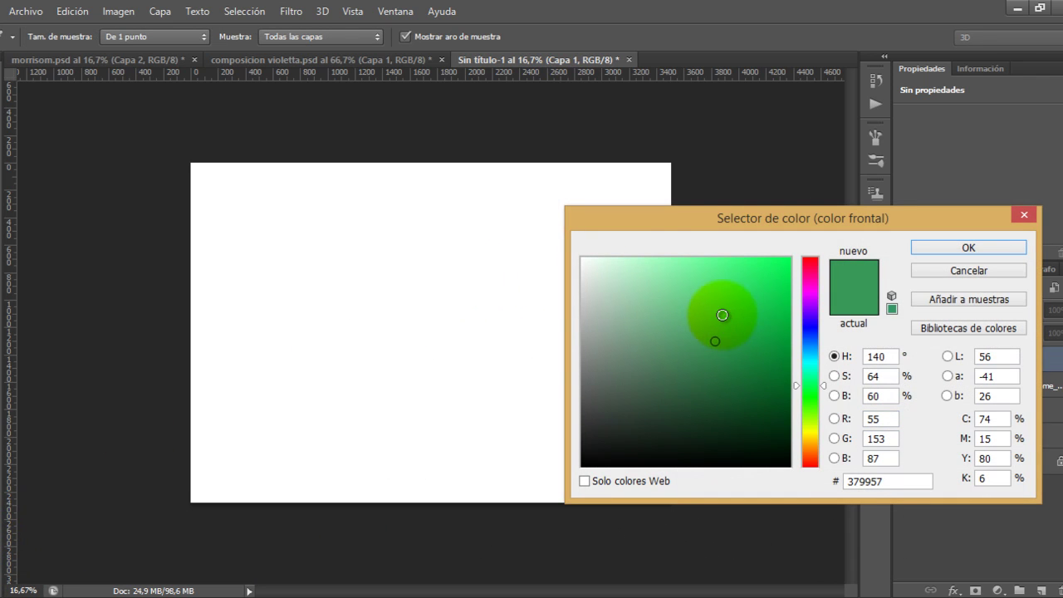
pyautogui.moveTo(812, 332); pyautogui.dragTo(812, 341)
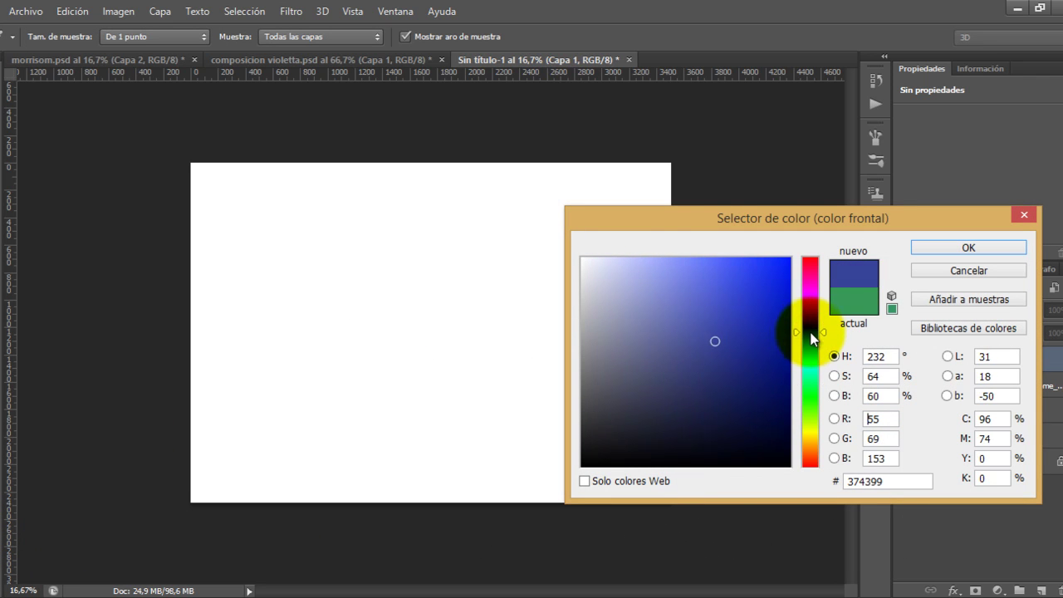
pyautogui.click(1006, 248)
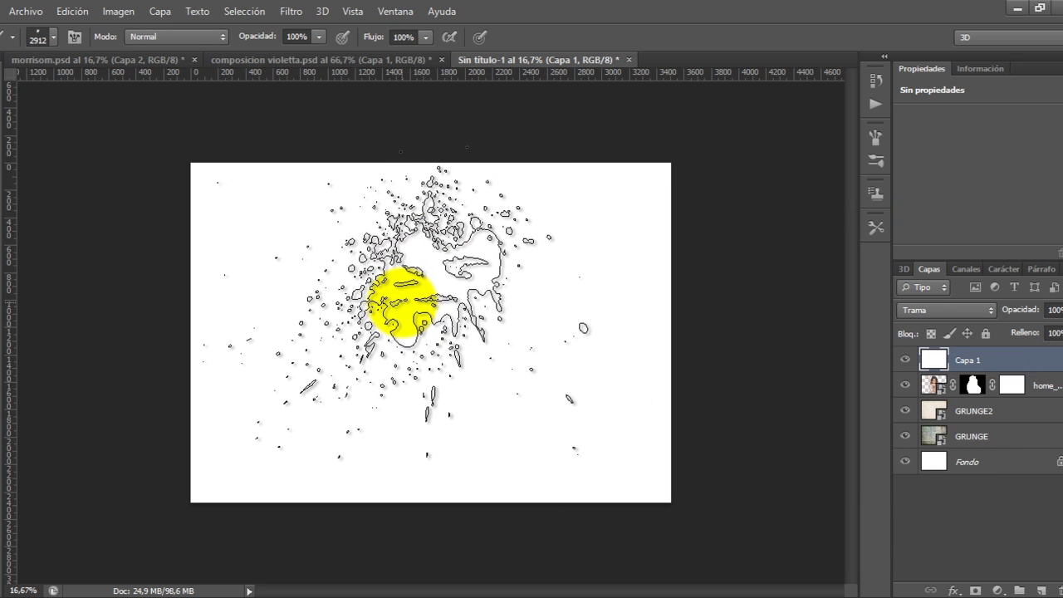
pyautogui.click(401, 302)
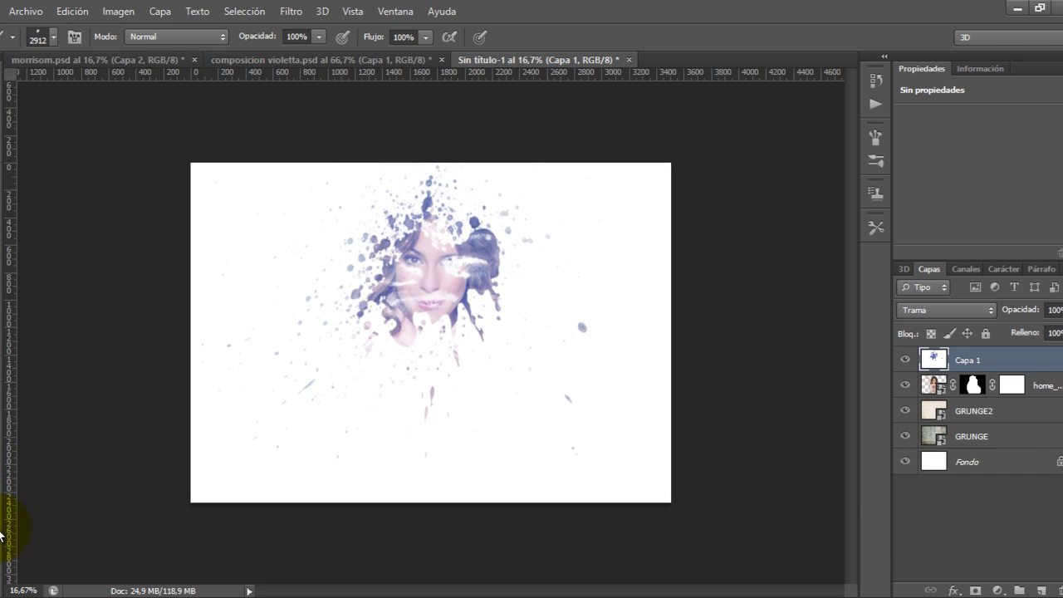
# Step: Switch the foreground to magenta and stamp a splatter just below her face
pyautogui.click(9, 536)
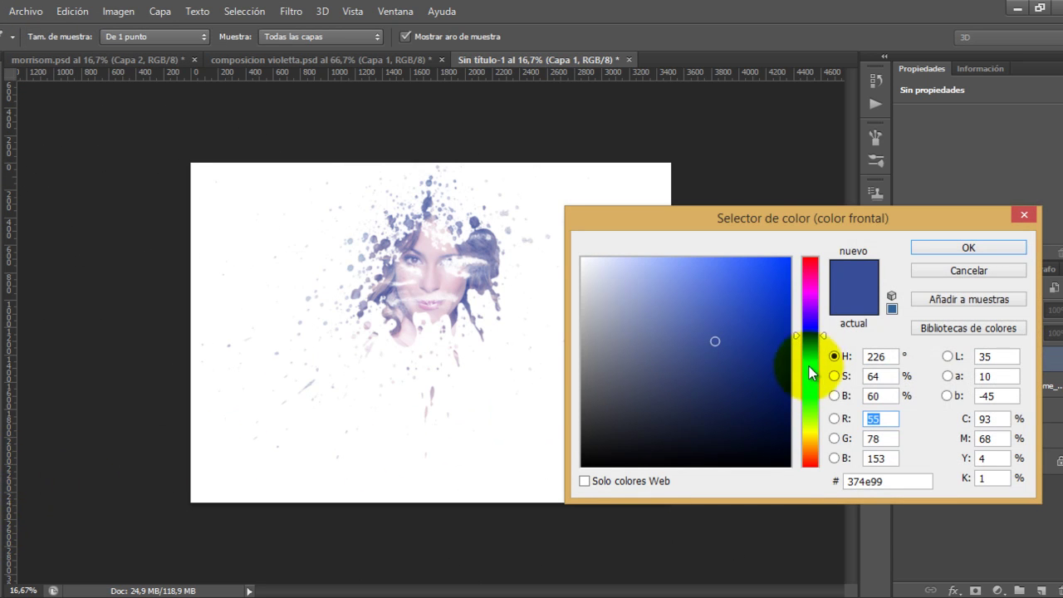
pyautogui.click(806, 291)
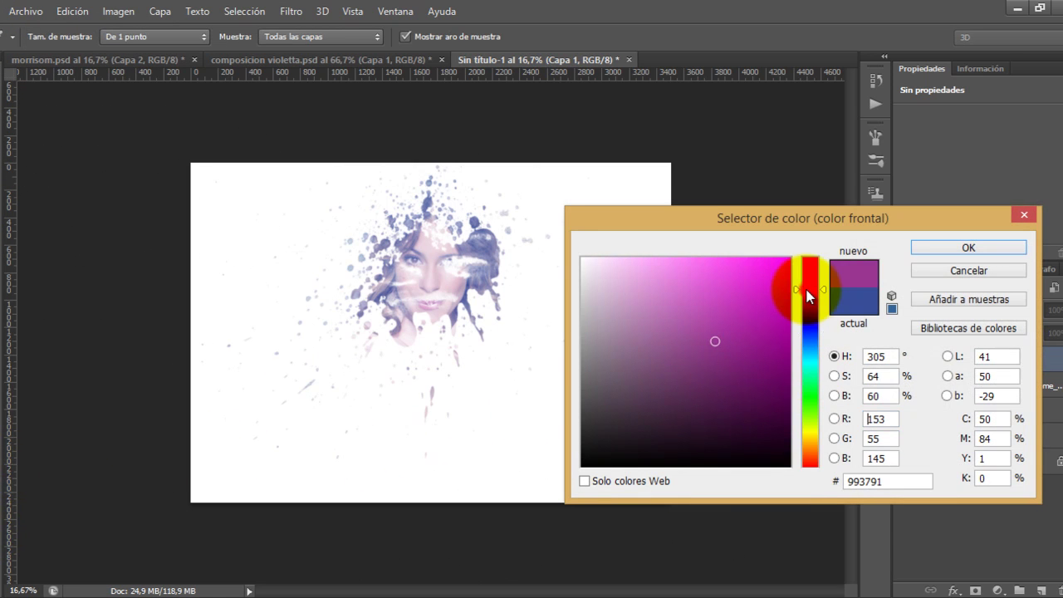
pyautogui.click(936, 247)
pyautogui.press('b')
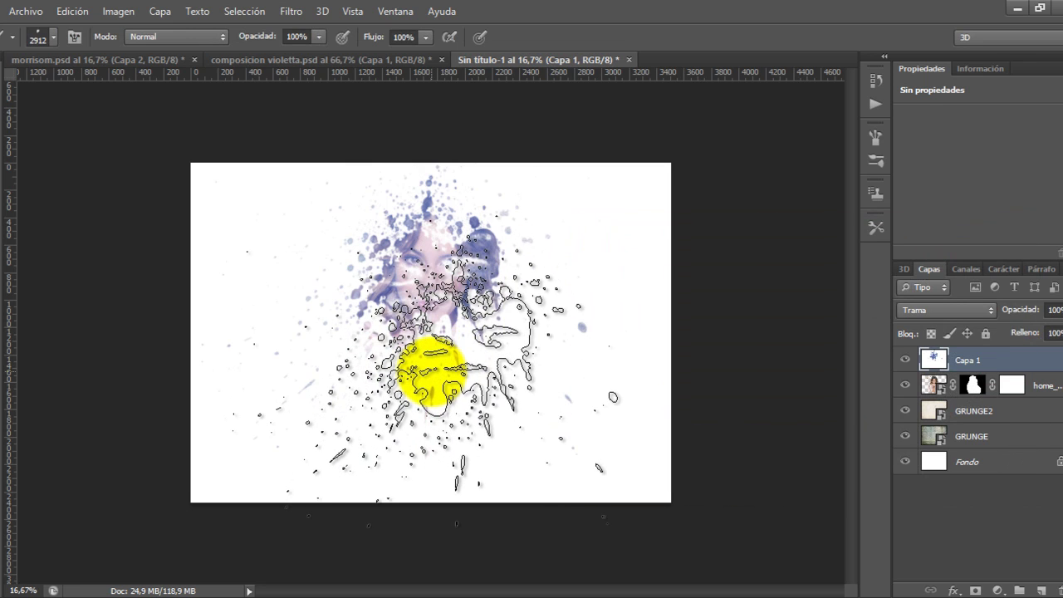
pyautogui.click(430, 371)
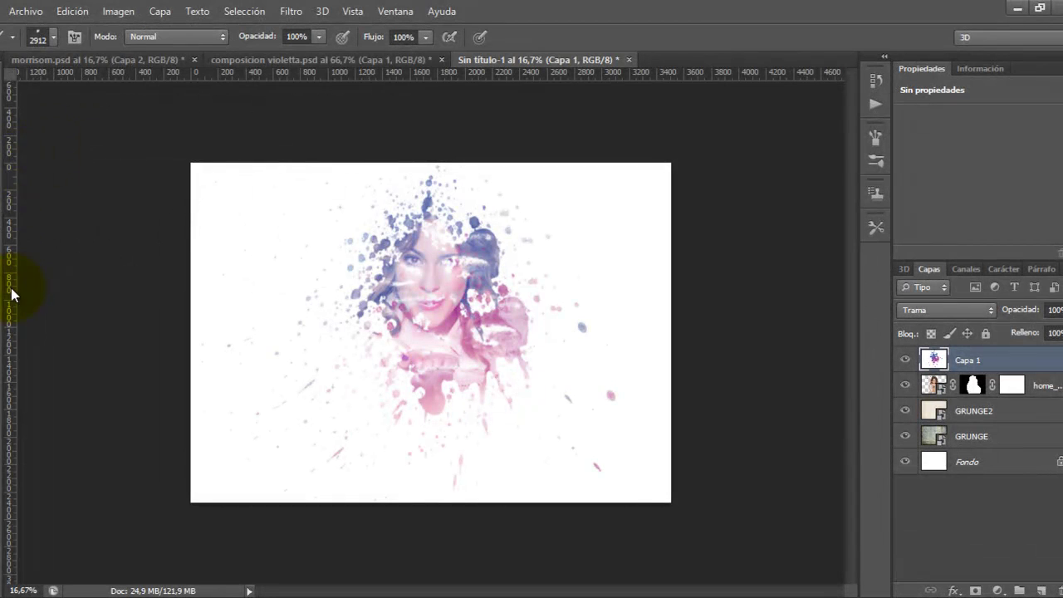
pyautogui.click(53, 36)
pyautogui.doubleClick(94, 255)
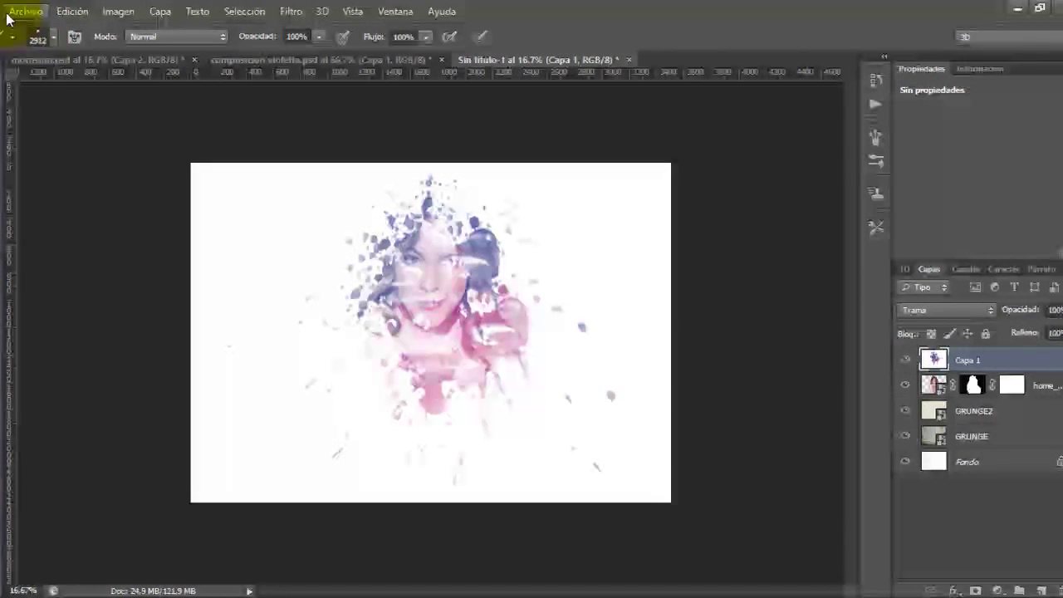
pyautogui.click(54, 39)
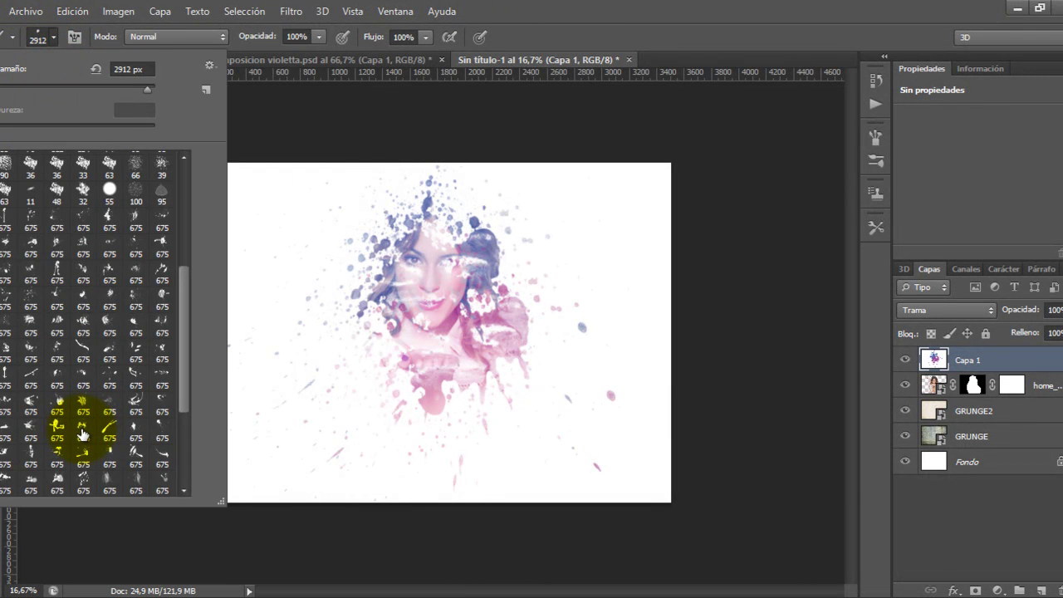
# Step: Pick another splatter tip at 3608 px and stamp a wide pink splash around the portrait
pyautogui.click(85, 480)
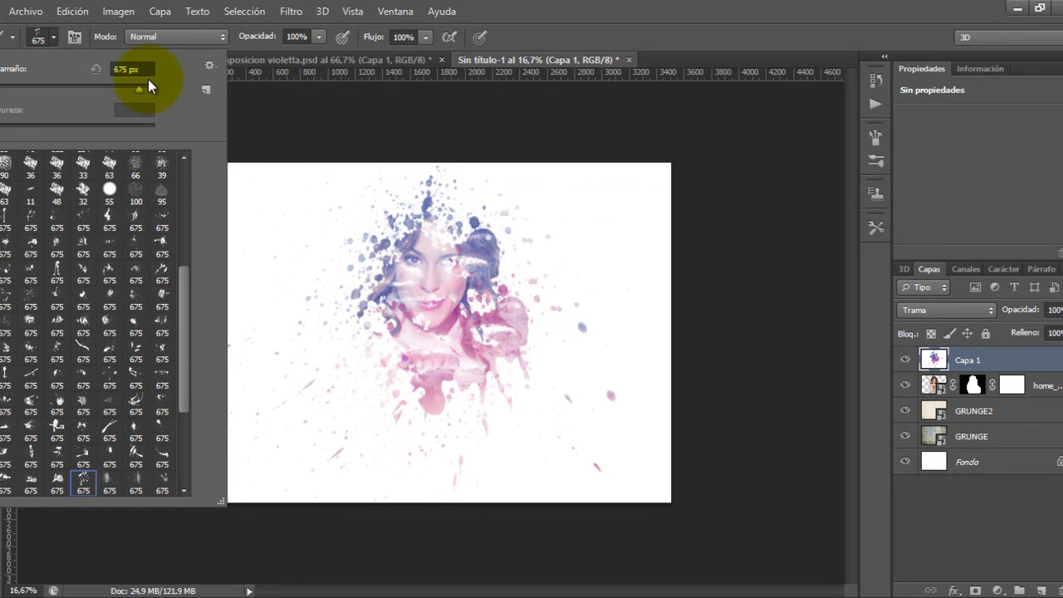
pyautogui.moveTo(143, 90); pyautogui.dragTo(150, 89)
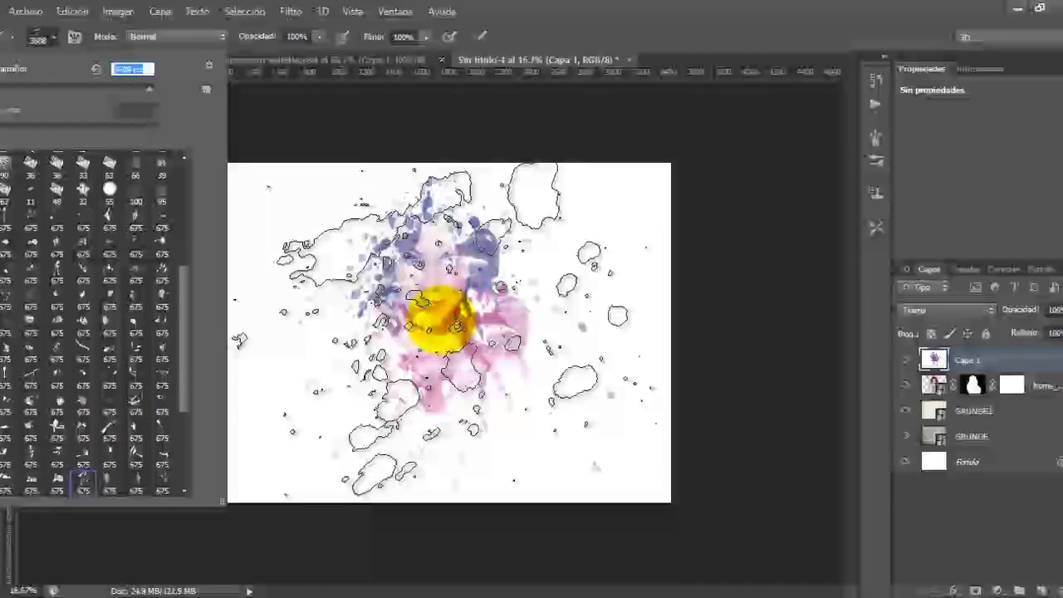
pyautogui.press('Return')
pyautogui.click(449, 326)
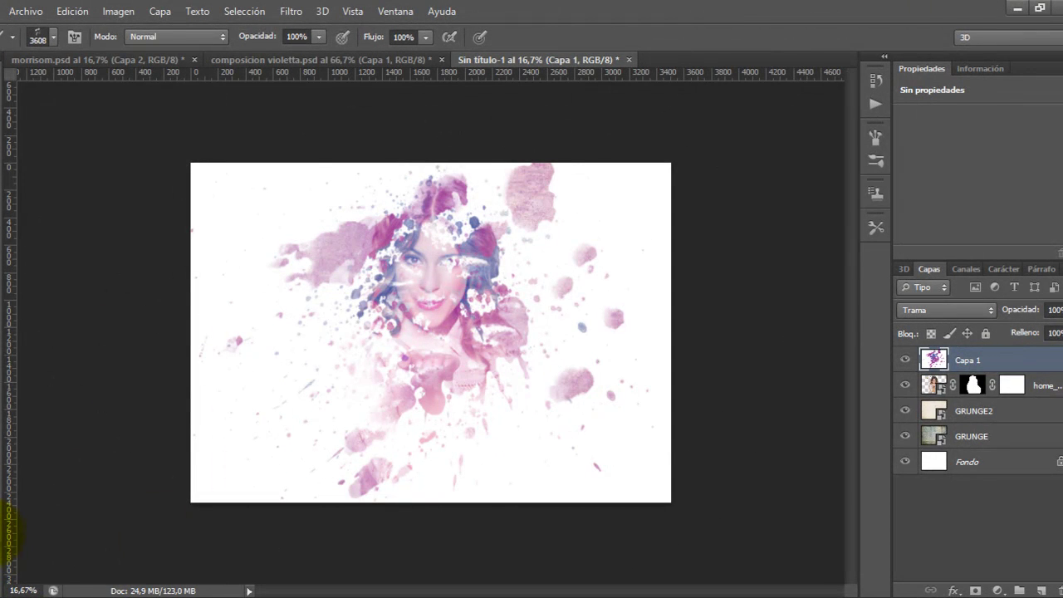
# Step: Set the foreground colour to green #37994e
pyautogui.click(368, 403)
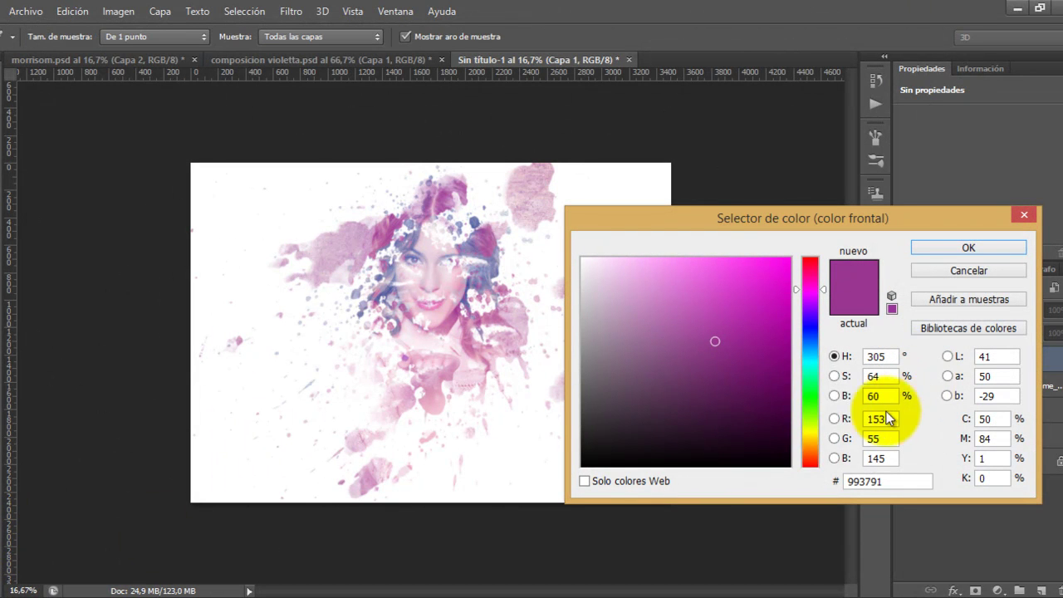
pyautogui.click(810, 388)
pyautogui.click(968, 247)
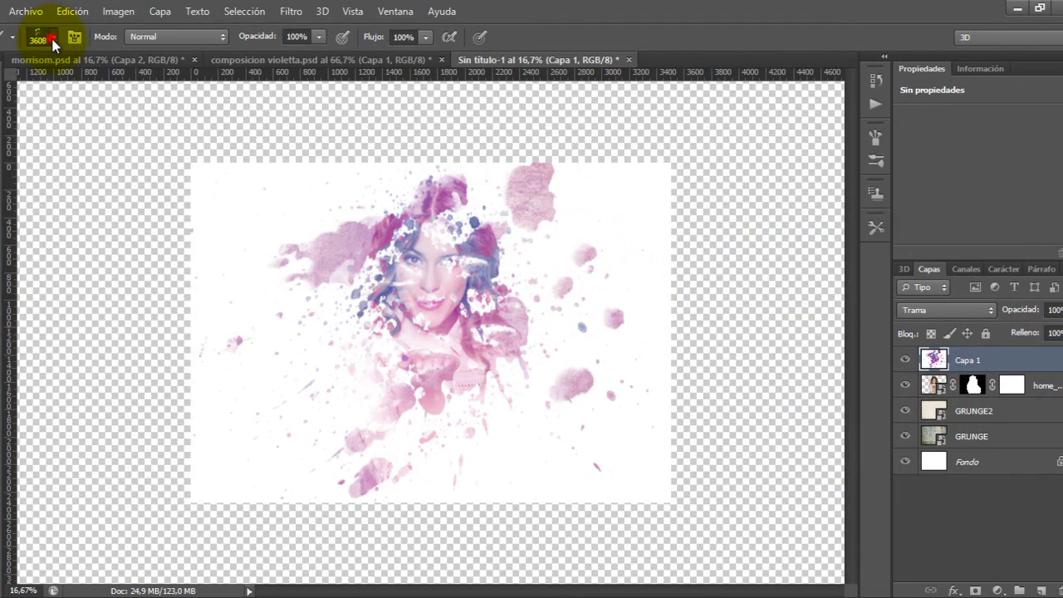
# Step: Choose a 2448 px splatter tip and stamp two green splatters around the portrait
pyautogui.click(51, 38)
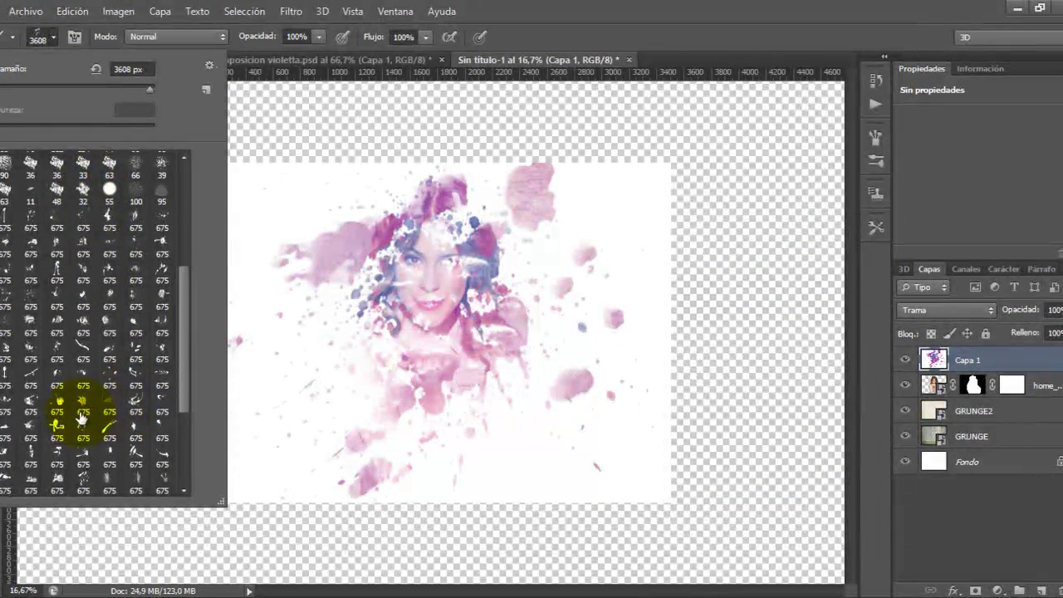
pyautogui.scroll(-1, 60, 409)
pyautogui.click(57, 471)
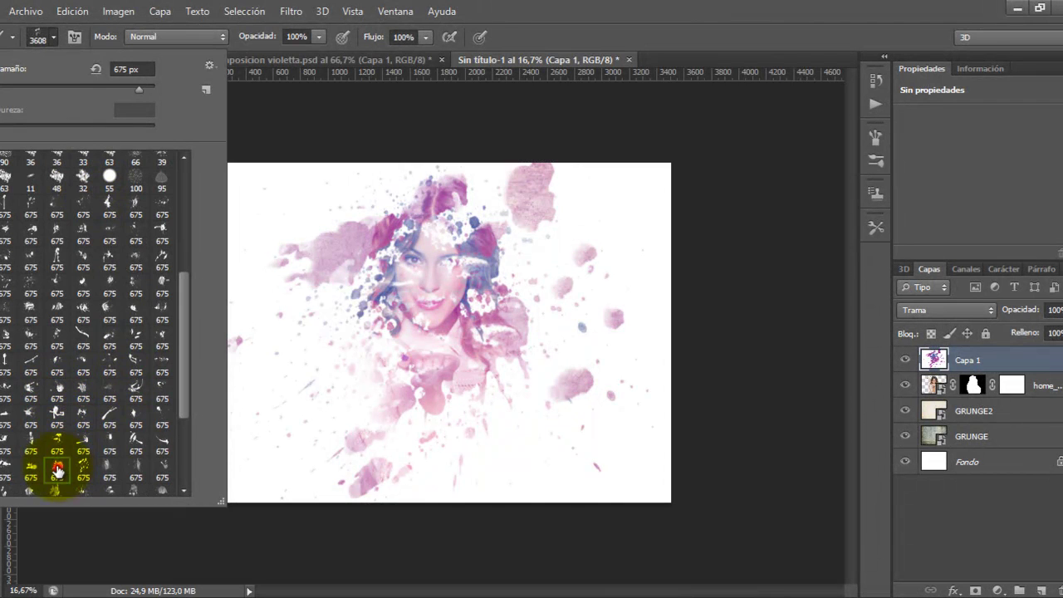
pyautogui.click(33, 391)
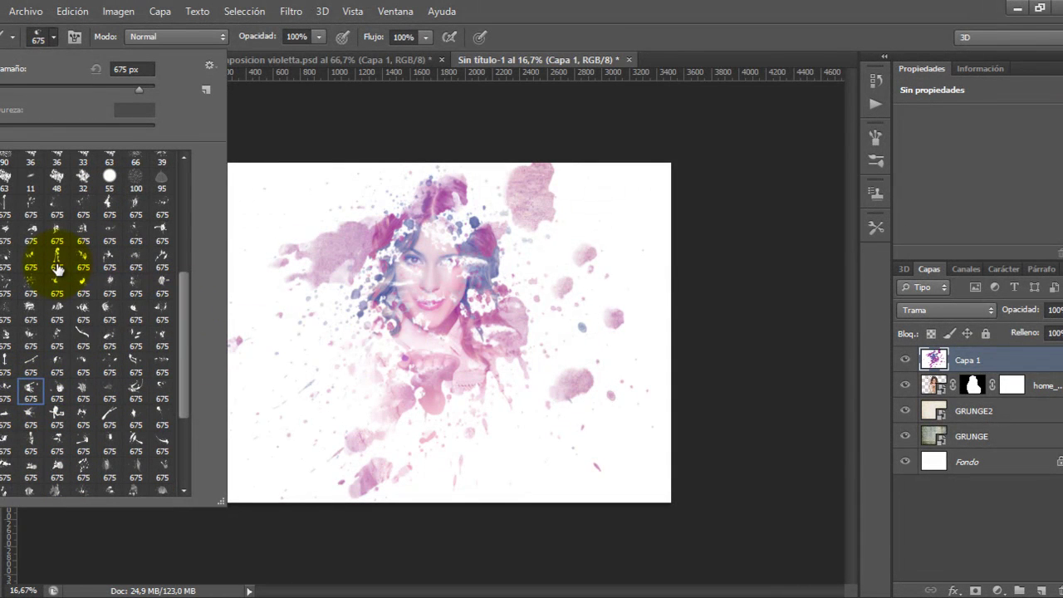
pyautogui.scroll(-2, 108, 447)
pyautogui.click(86, 468)
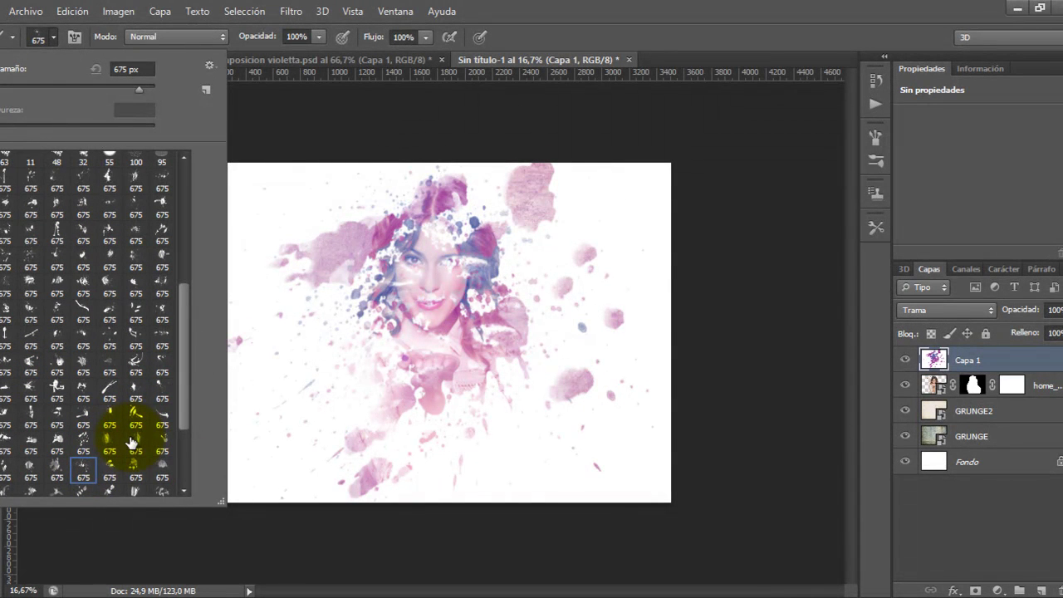
pyautogui.scroll(-2, 112, 465)
pyautogui.scroll(-1, 83, 469)
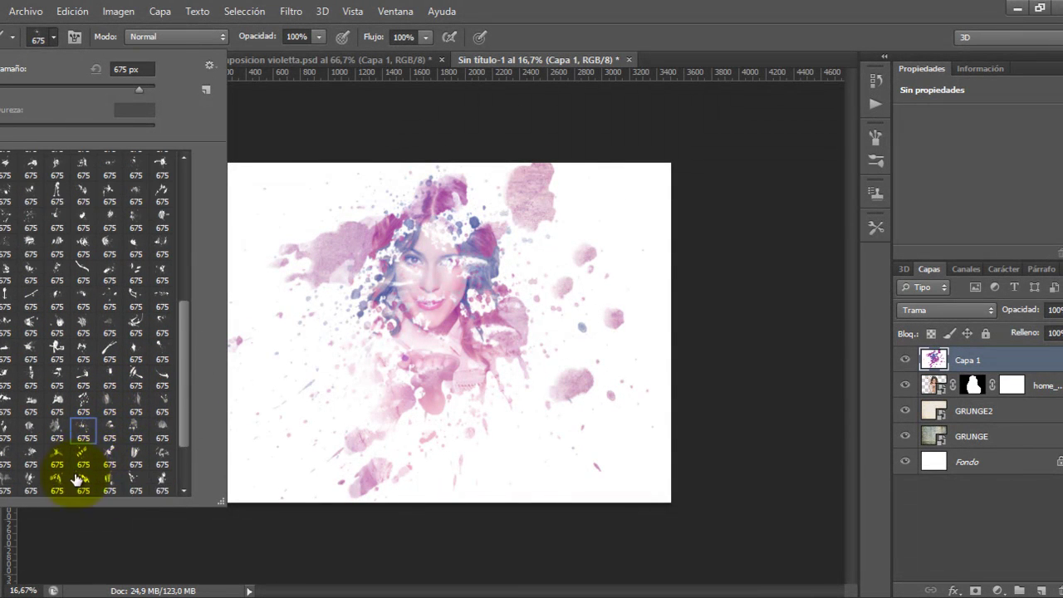
pyautogui.click(58, 480)
pyautogui.scroll(-2, 114, 439)
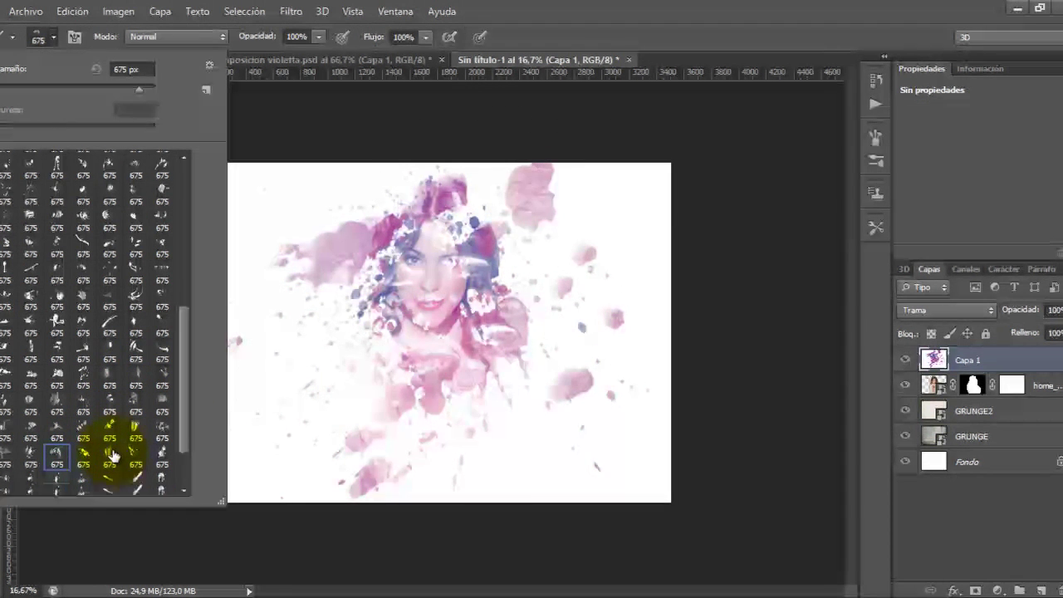
pyautogui.scroll(-2, 72, 481)
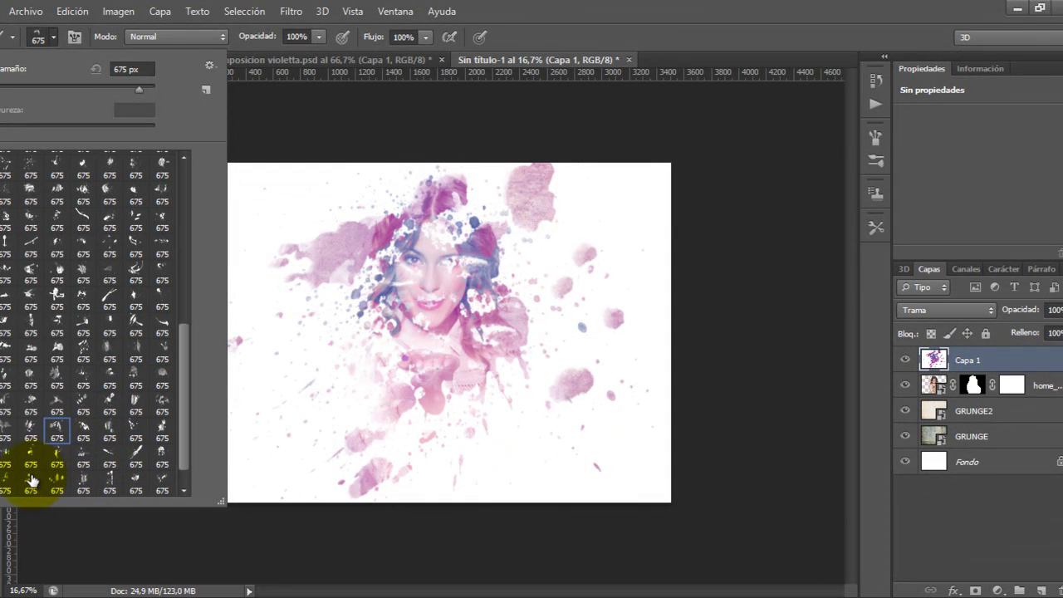
pyautogui.click(83, 480)
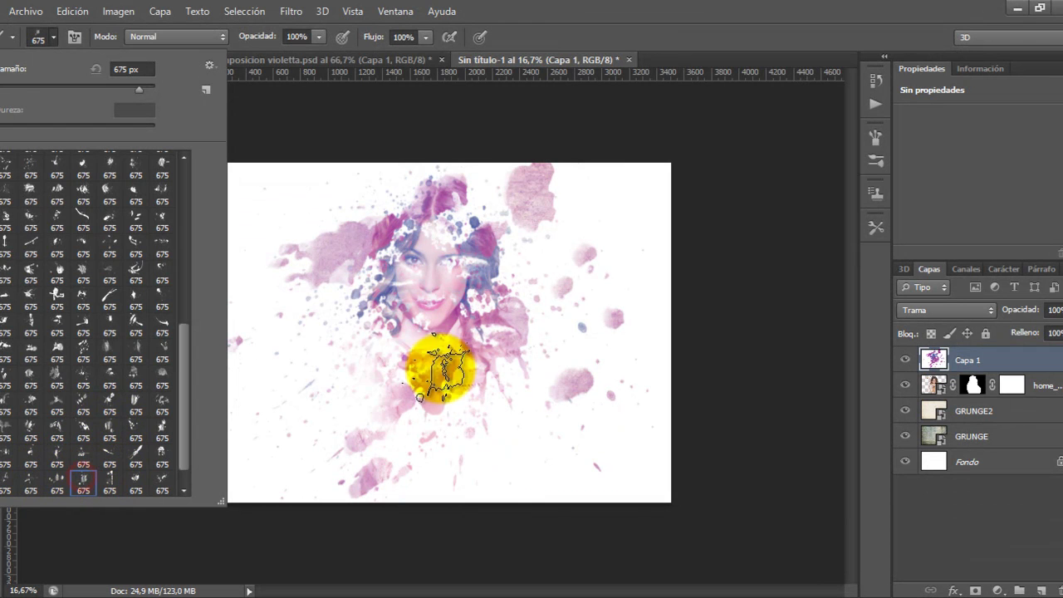
pyautogui.moveTo(145, 88); pyautogui.dragTo(146, 88)
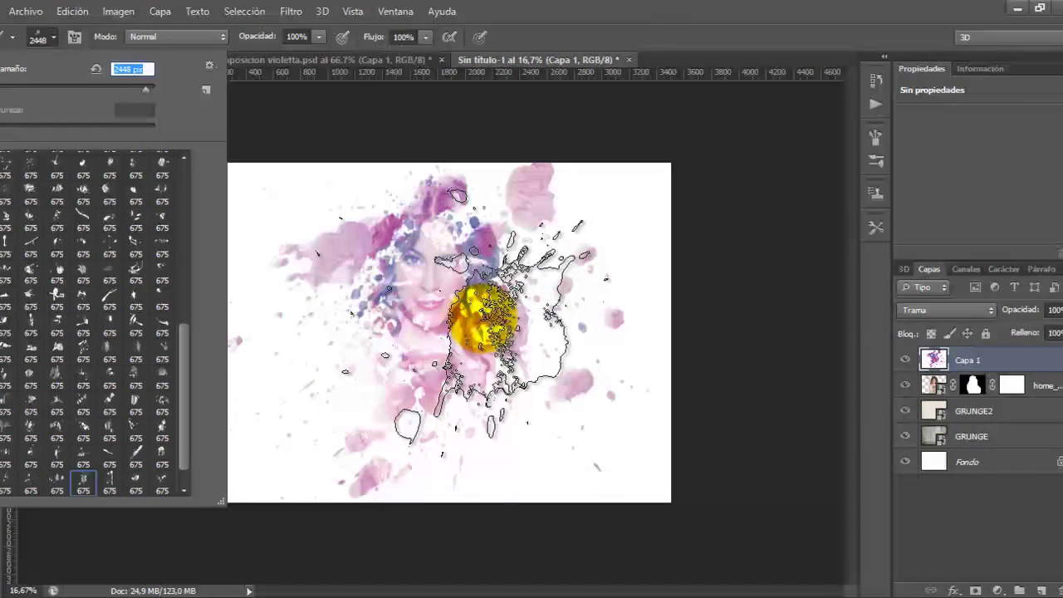
pyautogui.click(486, 320)
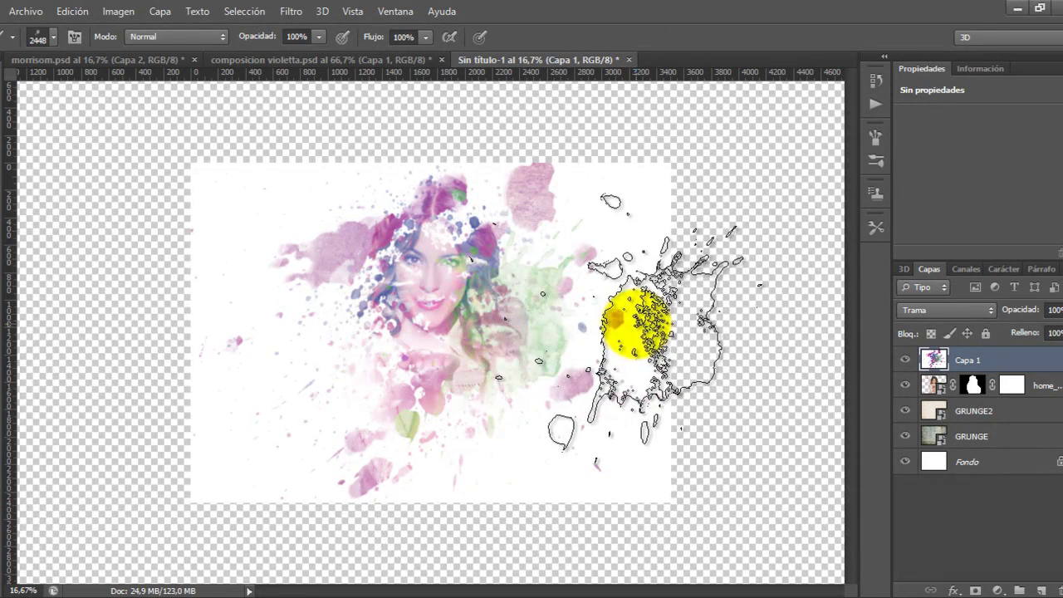
pyautogui.click(356, 322)
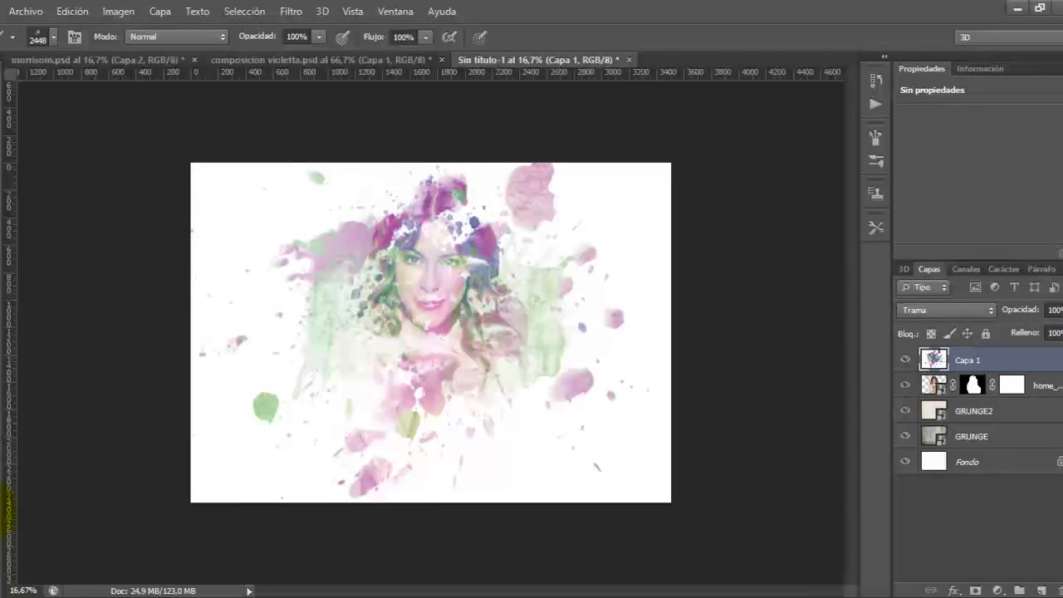
# Step: Change the foreground colour from green to blue
pyautogui.press('i')
pyautogui.click(55, 449)
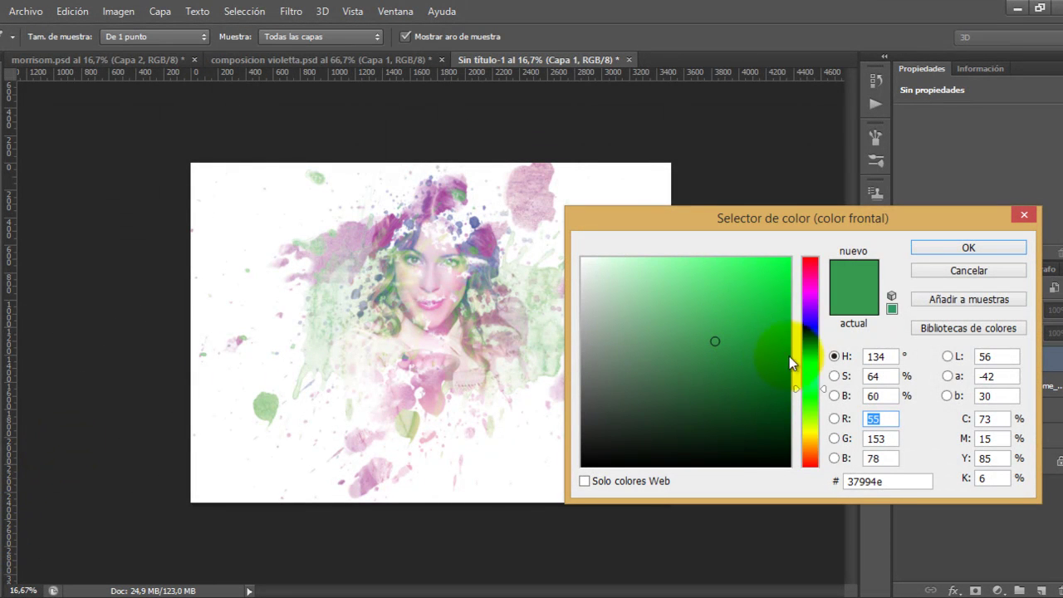
pyautogui.moveTo(812, 342); pyautogui.dragTo(813, 330)
pyautogui.click(950, 246)
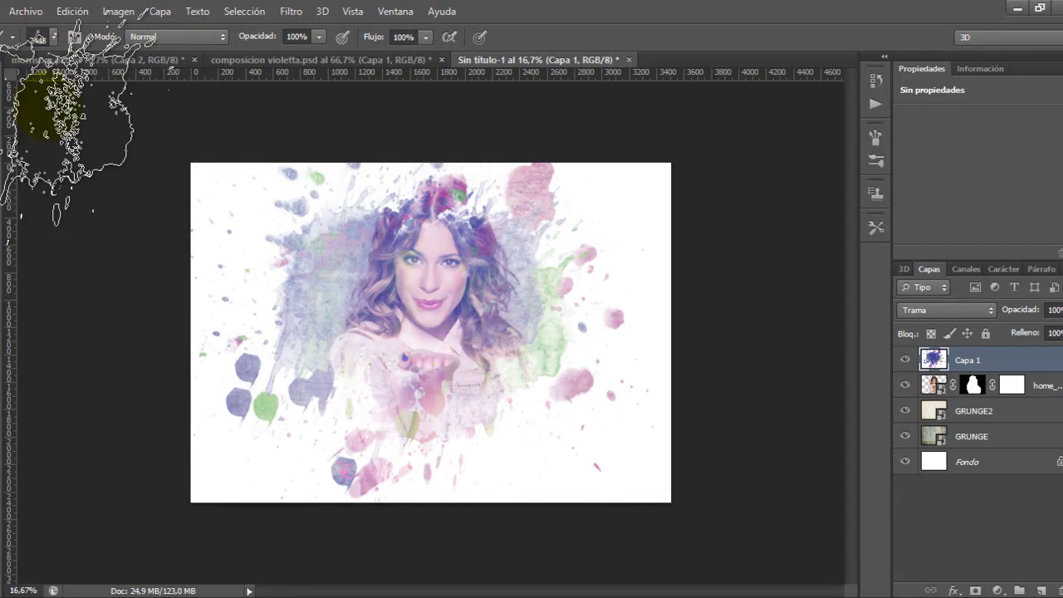
# Step: Set the foreground to red #dc222a and stamp orange-red watercolor splatters over the lower right portrait
pyautogui.click(4, 532)
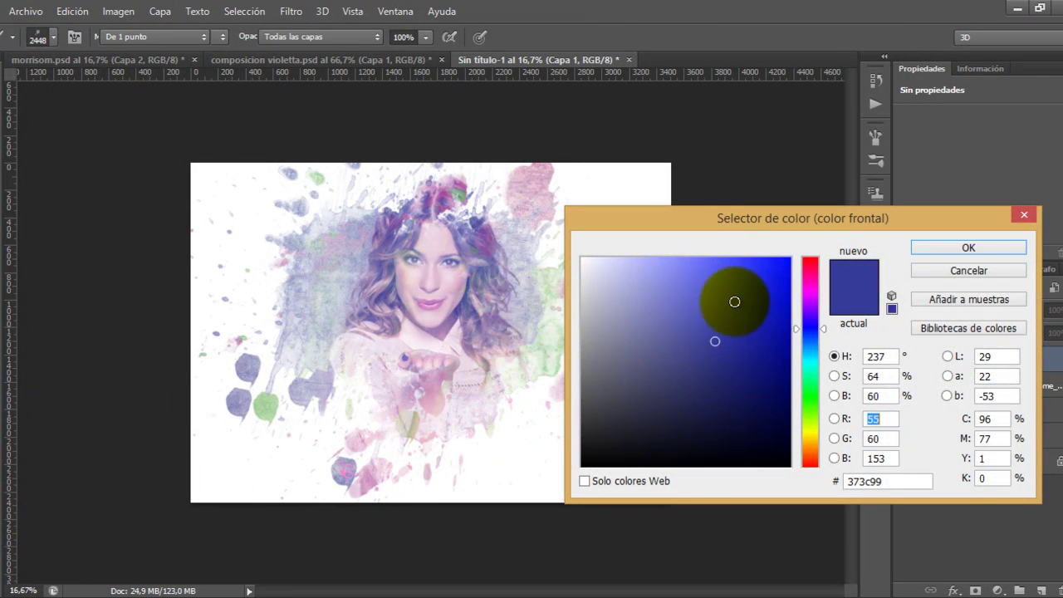
pyautogui.moveTo(813, 288)
pyautogui.mouseDown()
pyautogui.moveTo(810, 259)
pyautogui.moveTo(758, 286)
pyautogui.mouseUp()
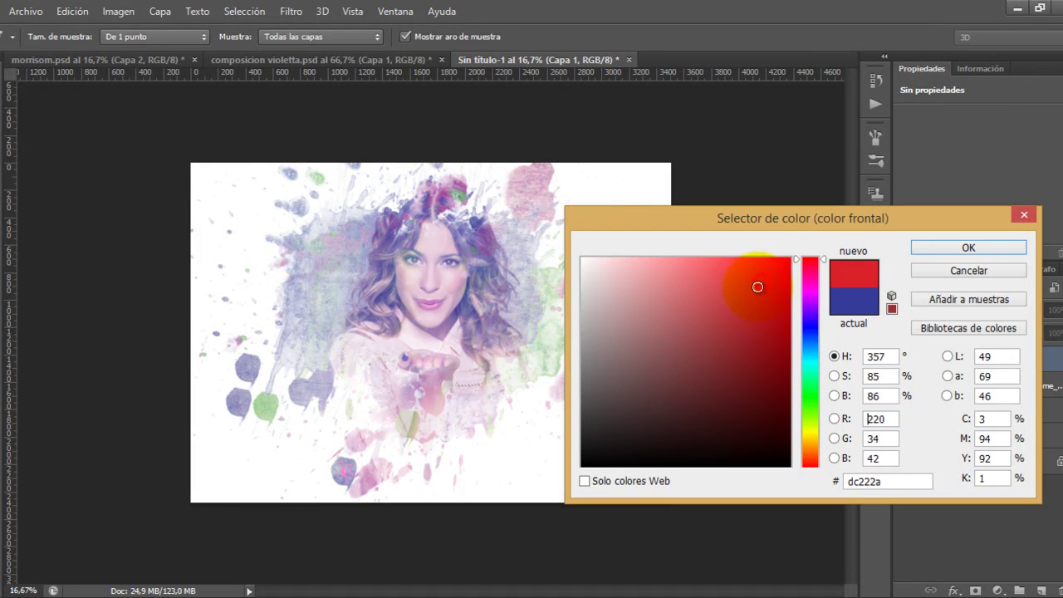
pyautogui.click(934, 248)
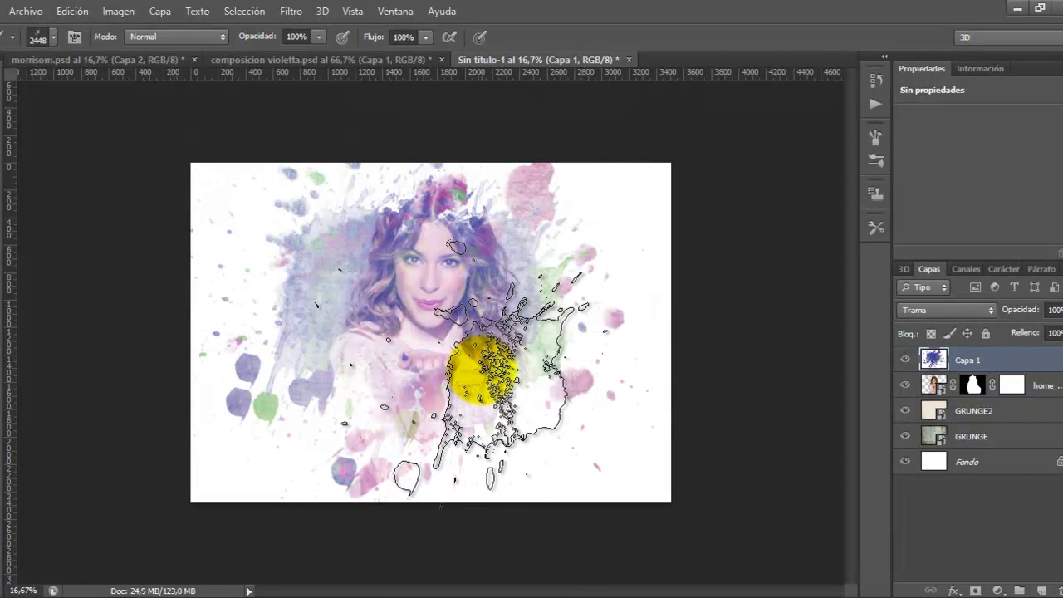
pyautogui.moveTo(484, 390)
pyautogui.mouseDown()
pyautogui.moveTo(526, 387)
pyautogui.moveTo(512, 390)
pyautogui.mouseUp()
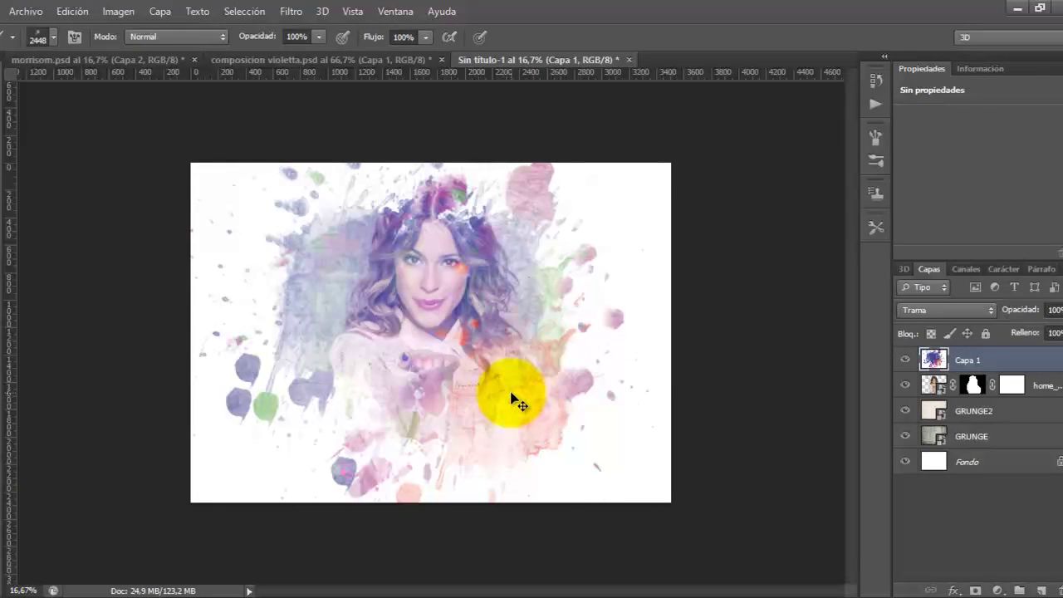
pyautogui.hotkey('ctrl', 'z')
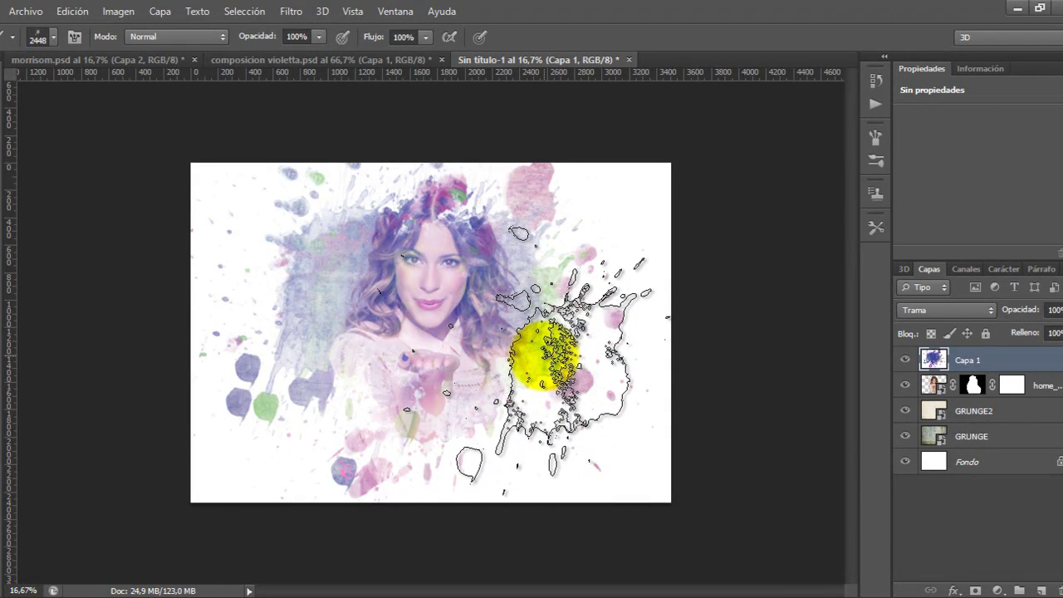
pyautogui.click(546, 355)
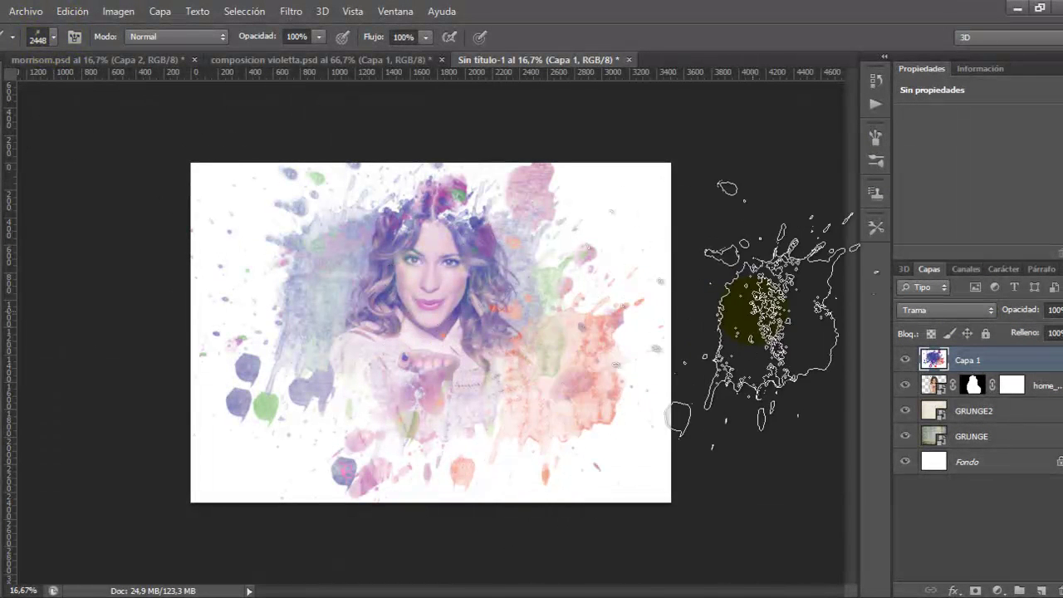
# Step: Place the Logo_violetta image from the Tutoriales folder into the composition
pyautogui.click(31, 11)
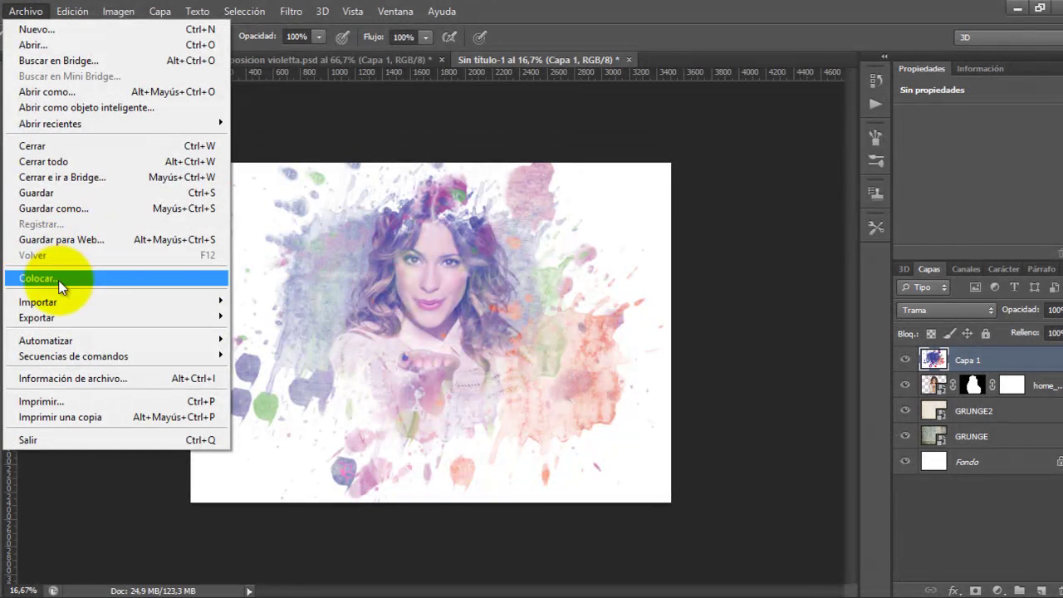
pyautogui.click(60, 281)
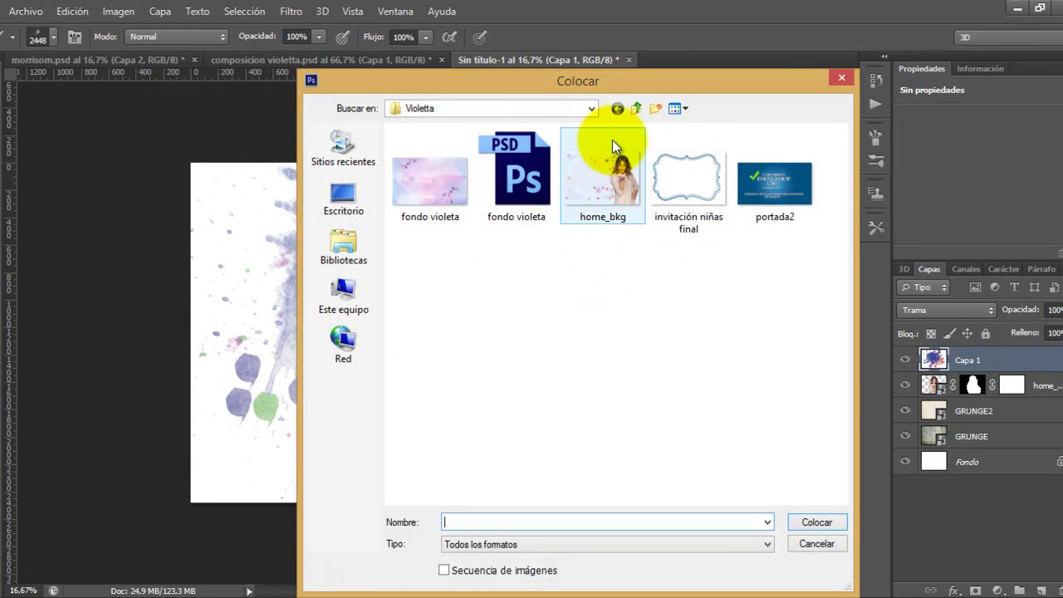
pyautogui.click(637, 109)
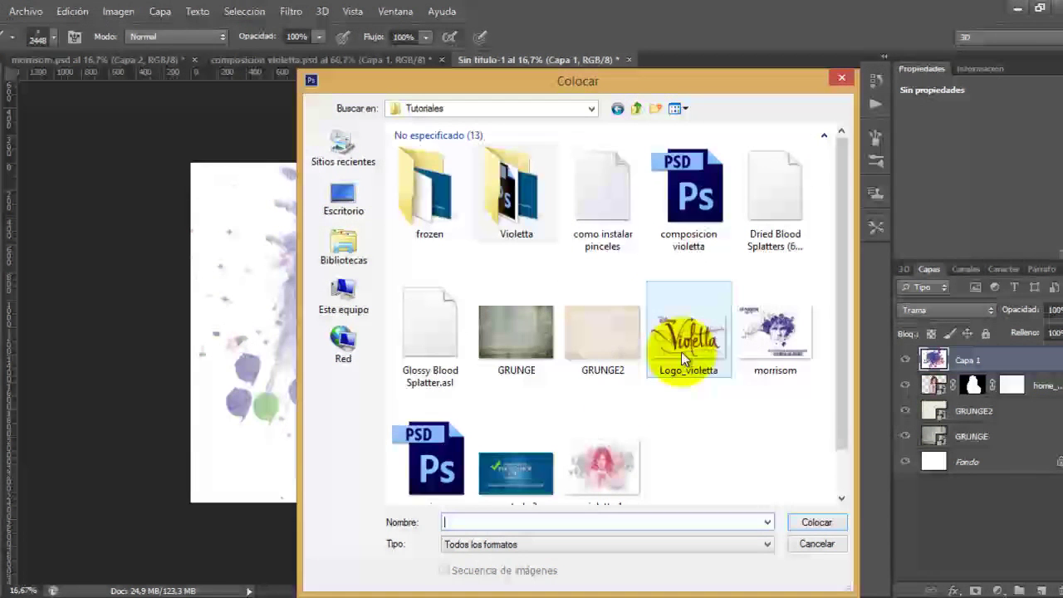
pyautogui.doubleClick(688, 351)
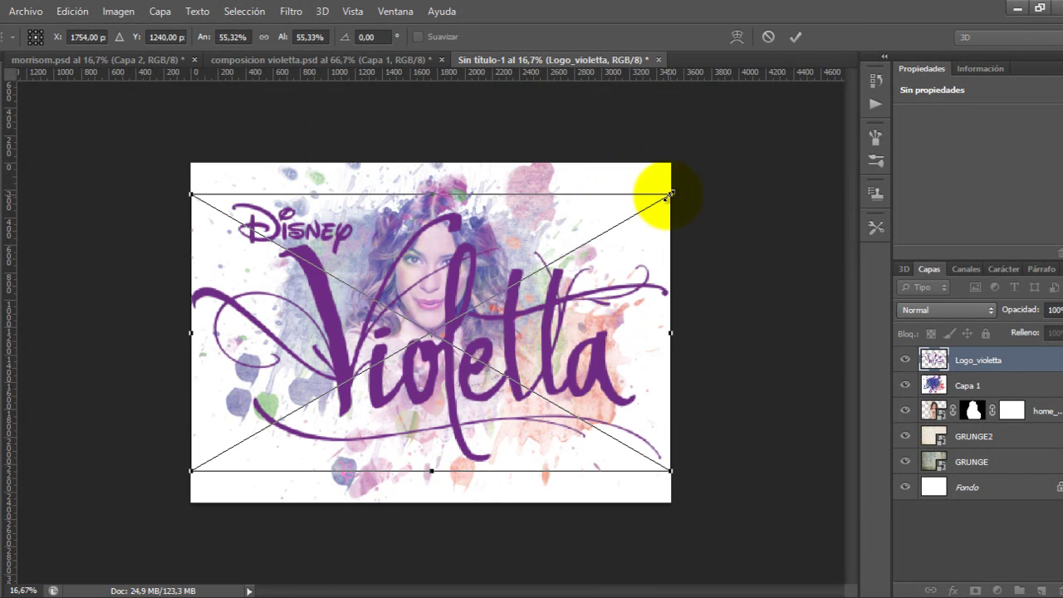
# Step: Scale the Violetta logo down, move it to the bottom-right corner, and commit it
pyautogui.moveTo(669, 195)
pyautogui.mouseDown()
pyautogui.moveTo(330, 317)
pyautogui.moveTo(328, 373)
pyautogui.mouseUp()
pyautogui.moveTo(319, 425)
pyautogui.mouseDown()
pyautogui.moveTo(558, 430)
pyautogui.moveTo(597, 446)
pyautogui.mouseUp()
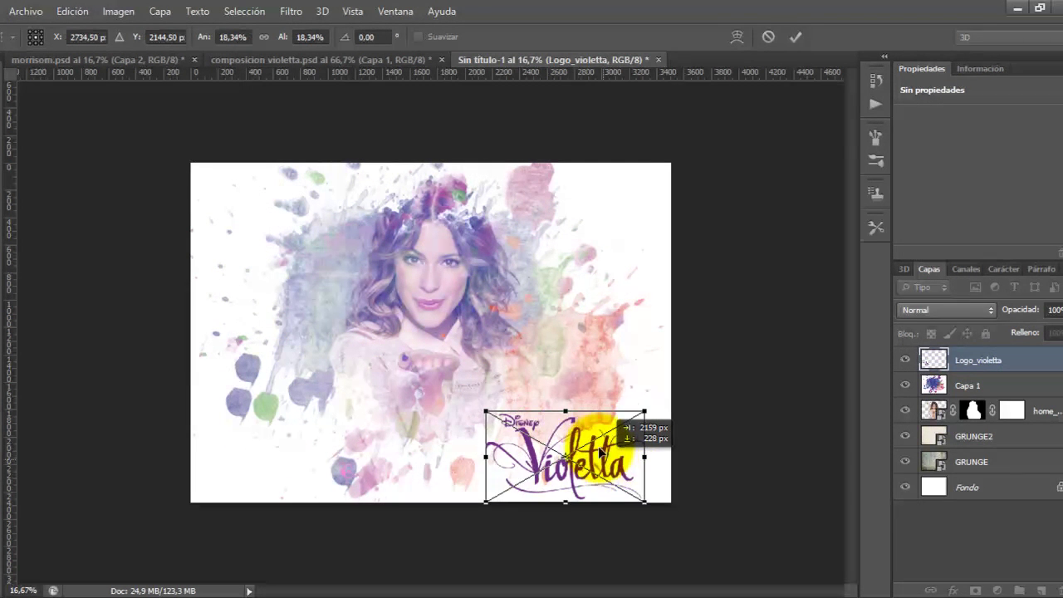
pyautogui.press('Return')
pyautogui.press('b')
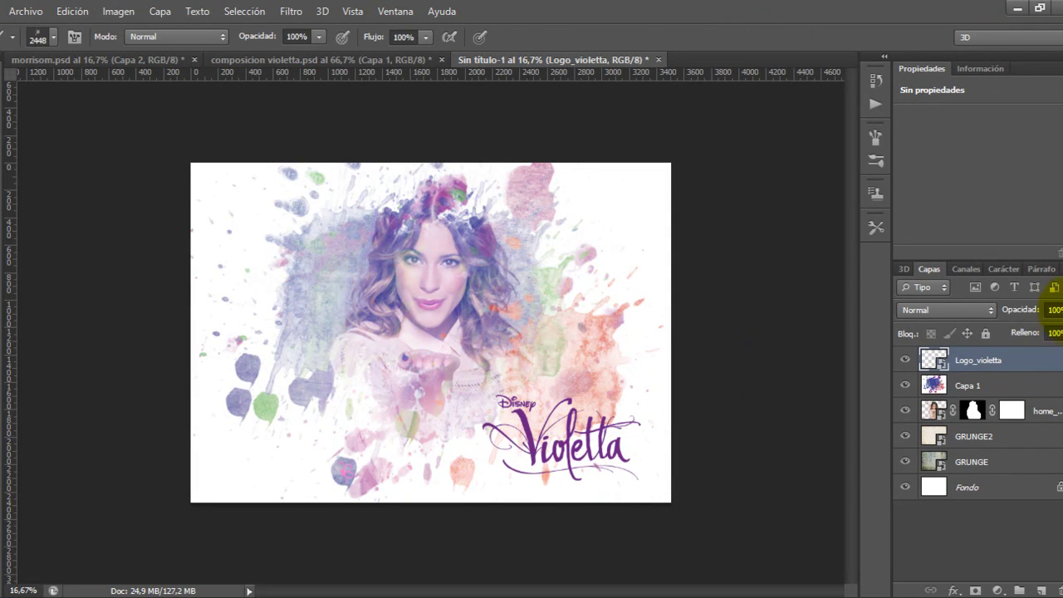
# Step: Lower the Logo_violetta layer's opacity to 59%
pyautogui.moveTo(1050, 333); pyautogui.dragTo(1048, 333)
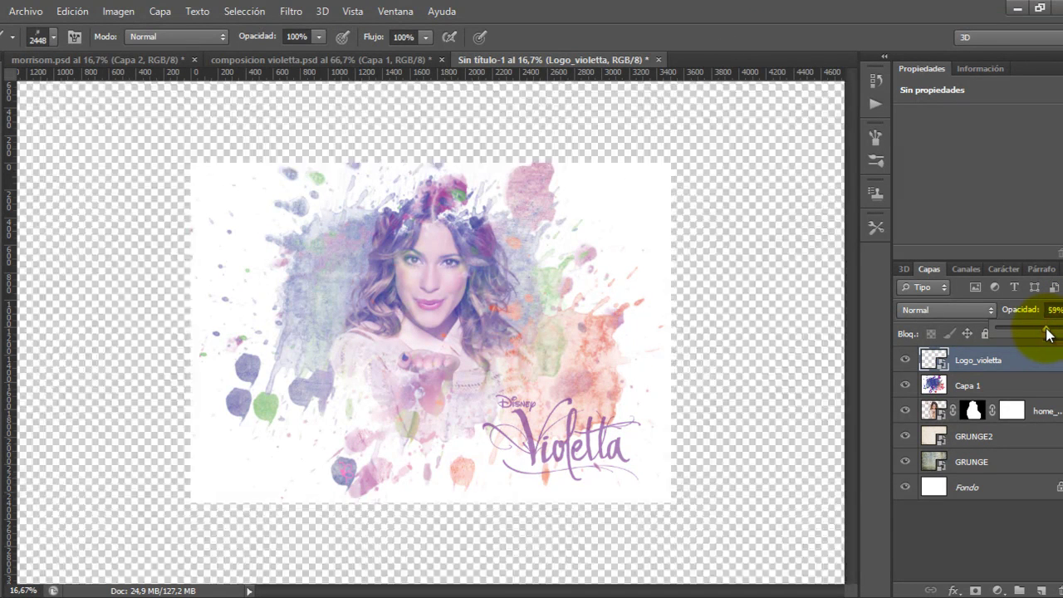